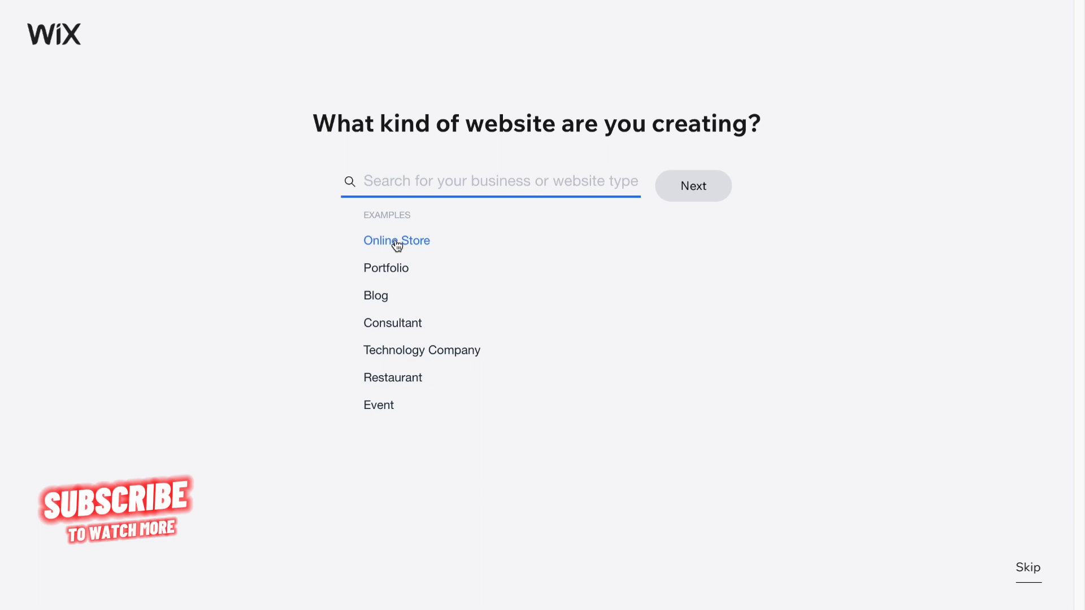
# Choose Online Store as the kind of website and name the store Store Two.
pyautogui.click(396, 243)
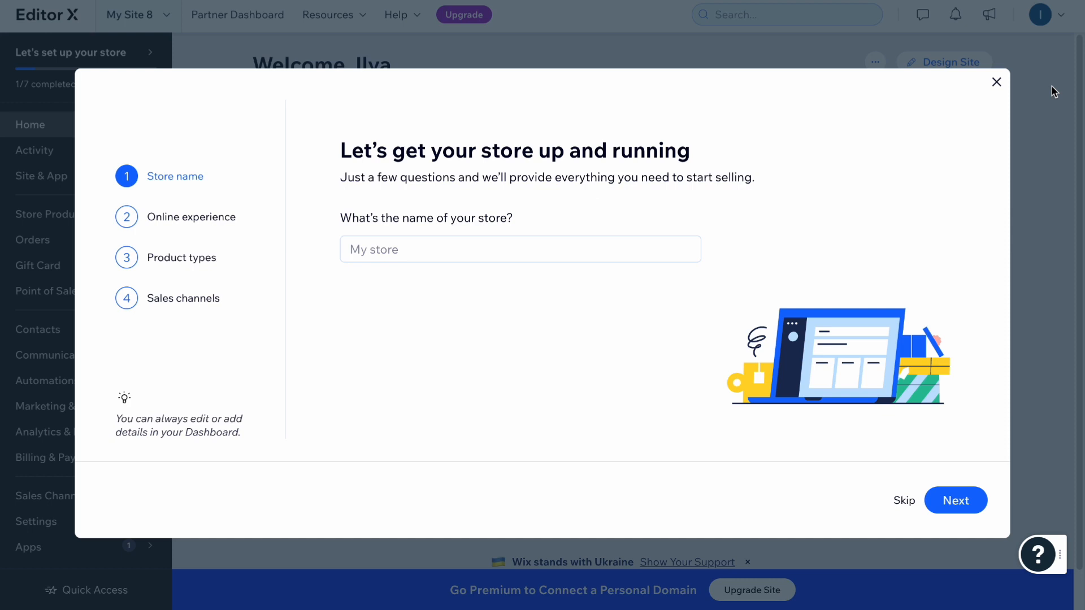
pyautogui.click(394, 243)
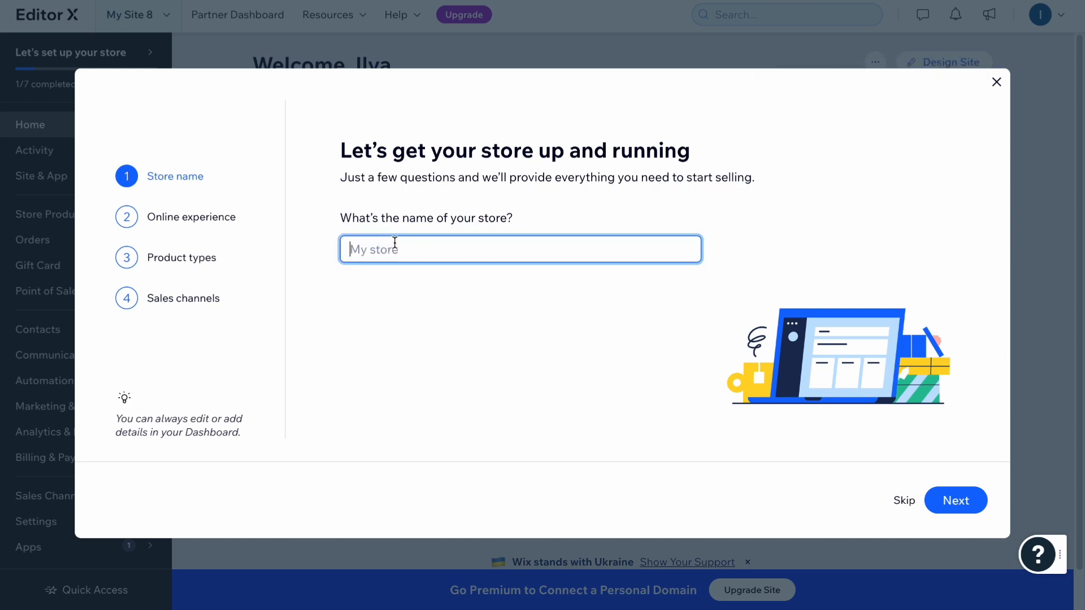
pyautogui.write('Store Two')
pyautogui.click(955, 500)
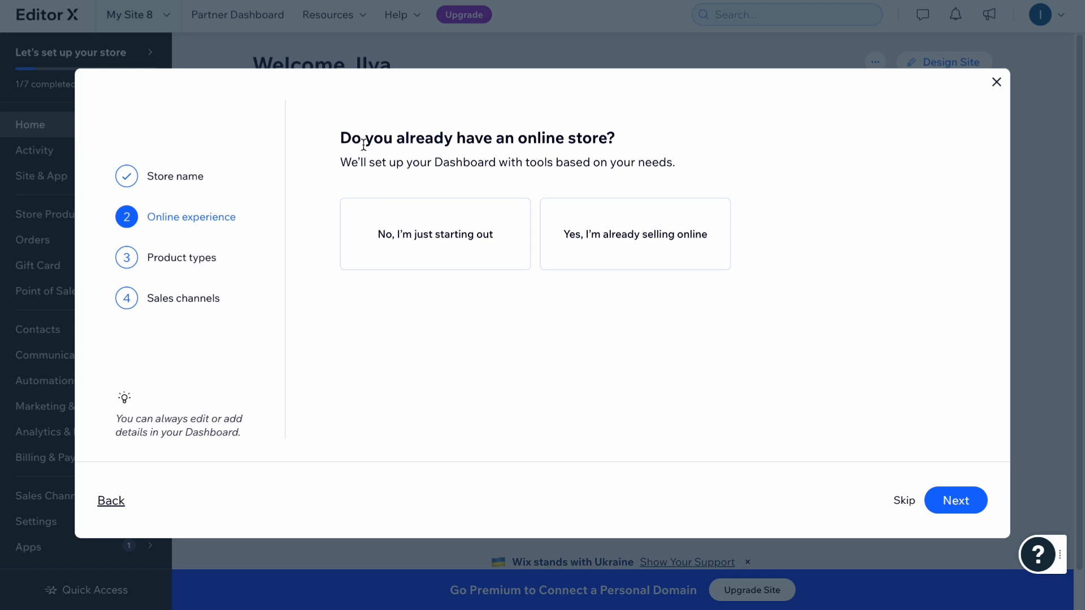
# Complete the store setup questions as just starting out, selling dropshipping products through an online store.
pyautogui.click(462, 247)
pyautogui.click(954, 501)
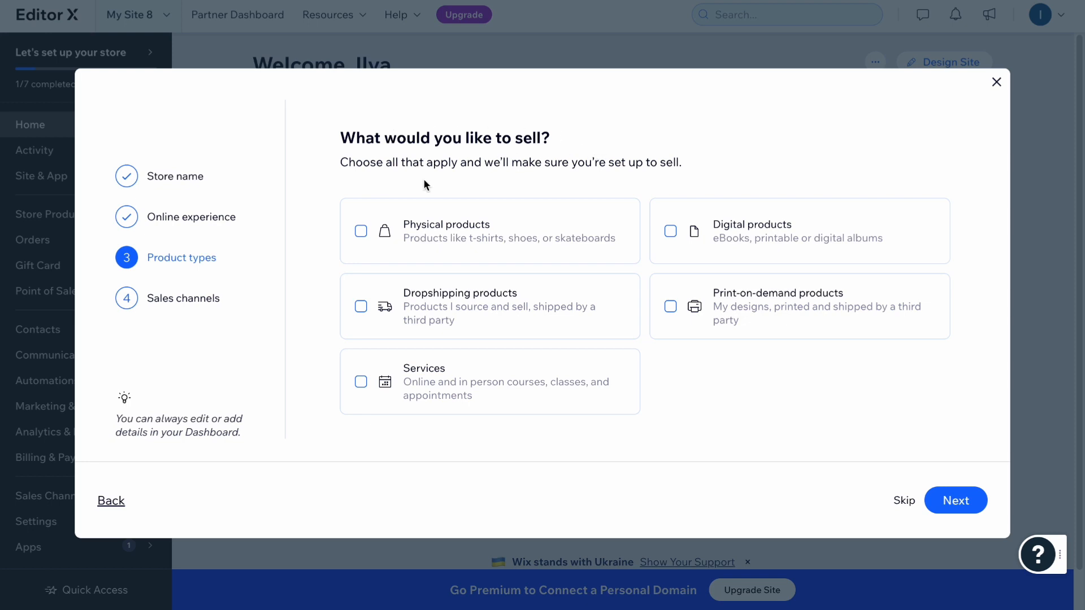
pyautogui.click(353, 308)
pyautogui.click(956, 500)
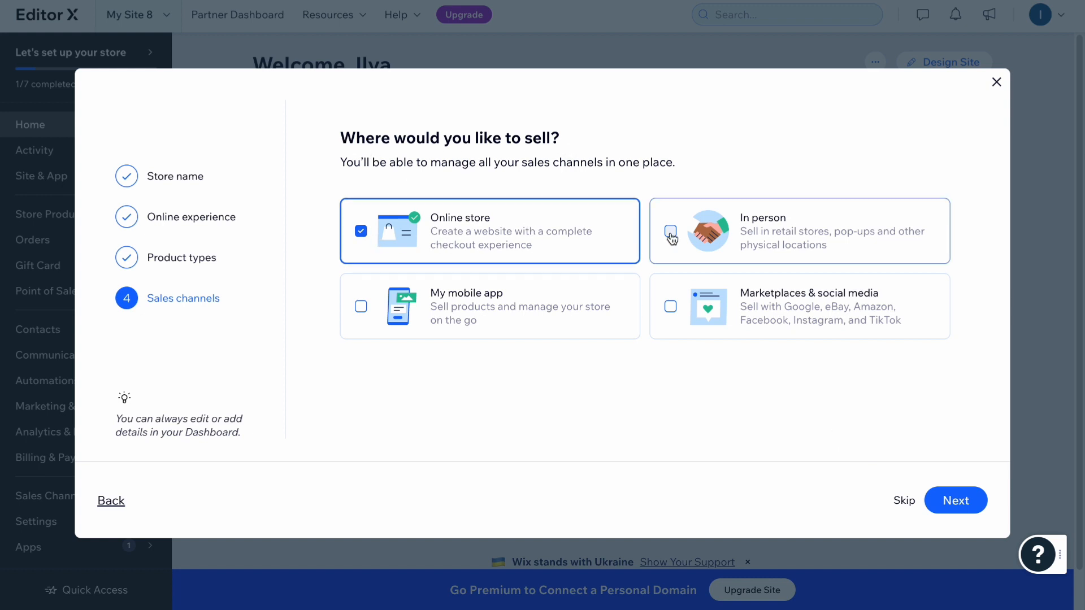
pyautogui.click(966, 503)
pyautogui.click(566, 314)
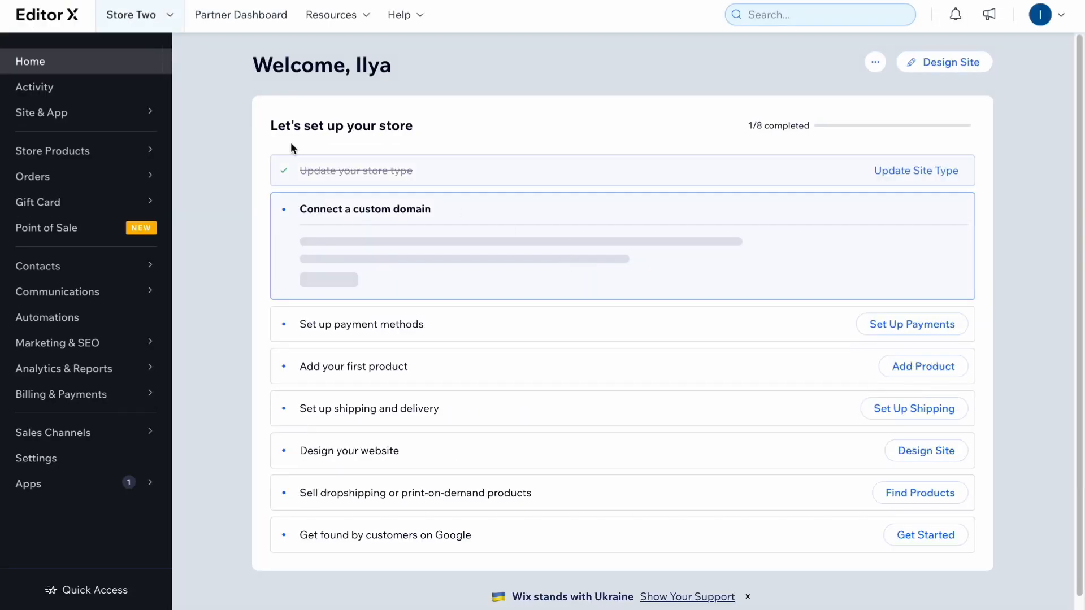
# Open the store's product list, dismiss the product types tip and look through the sample products.
pyautogui.moveTo(83, 226)
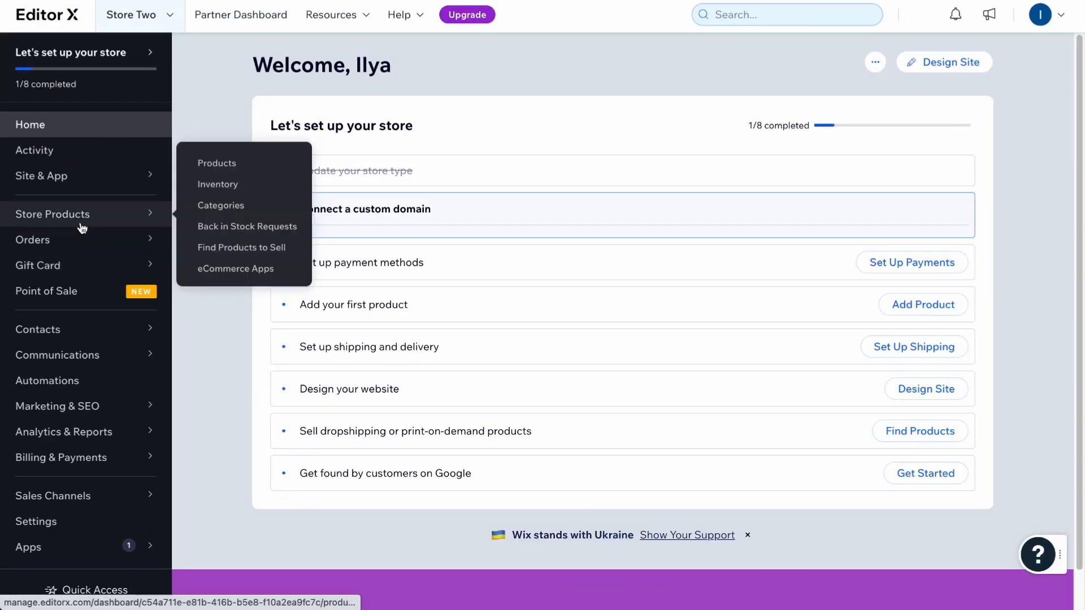
pyautogui.click(223, 166)
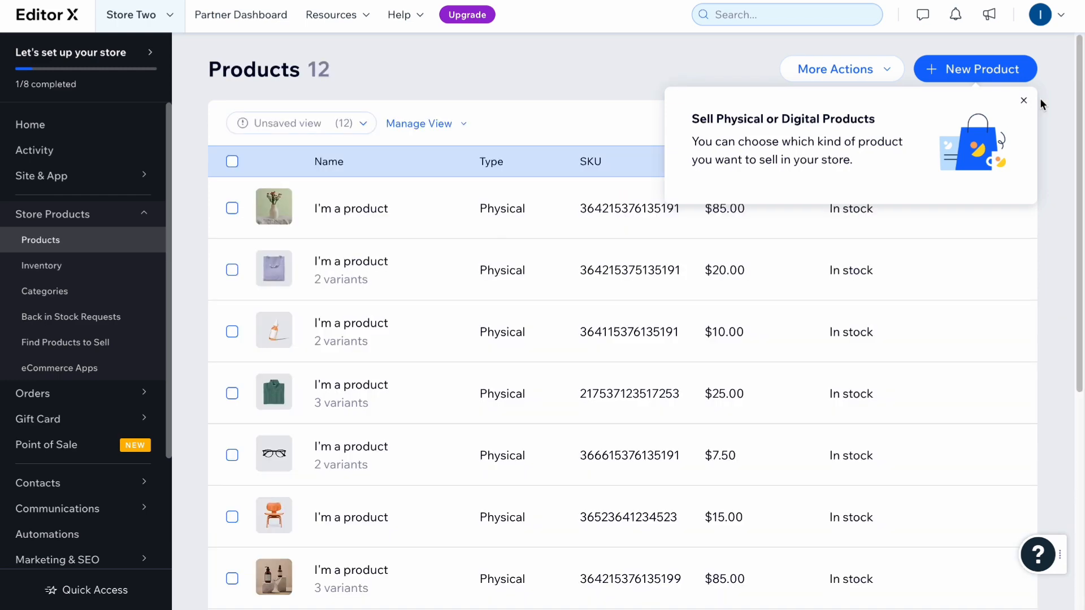
pyautogui.click(1023, 100)
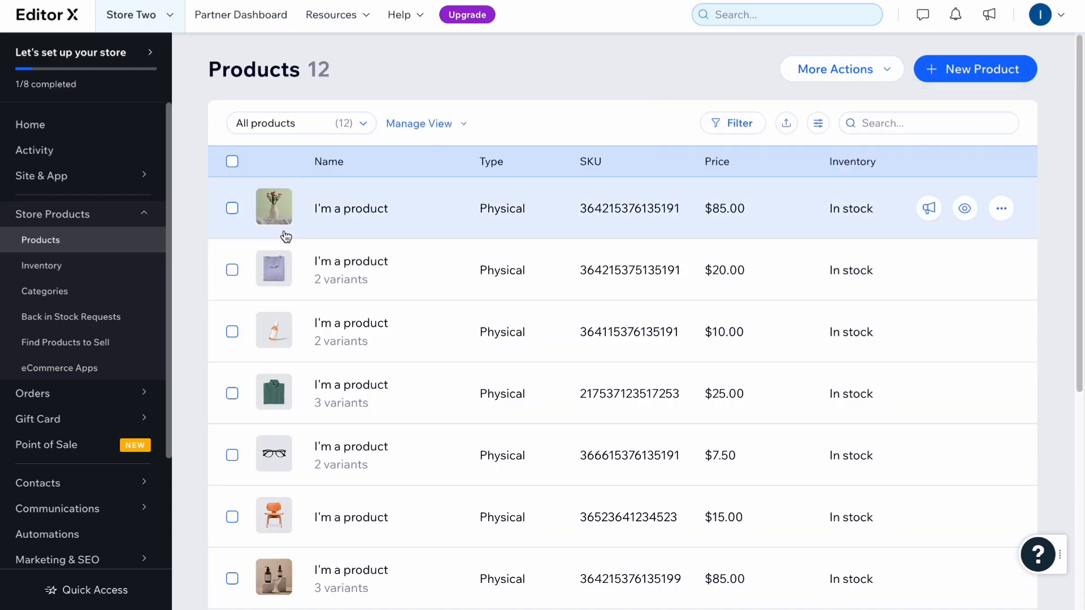
pyautogui.scroll(-2, 559, 293)
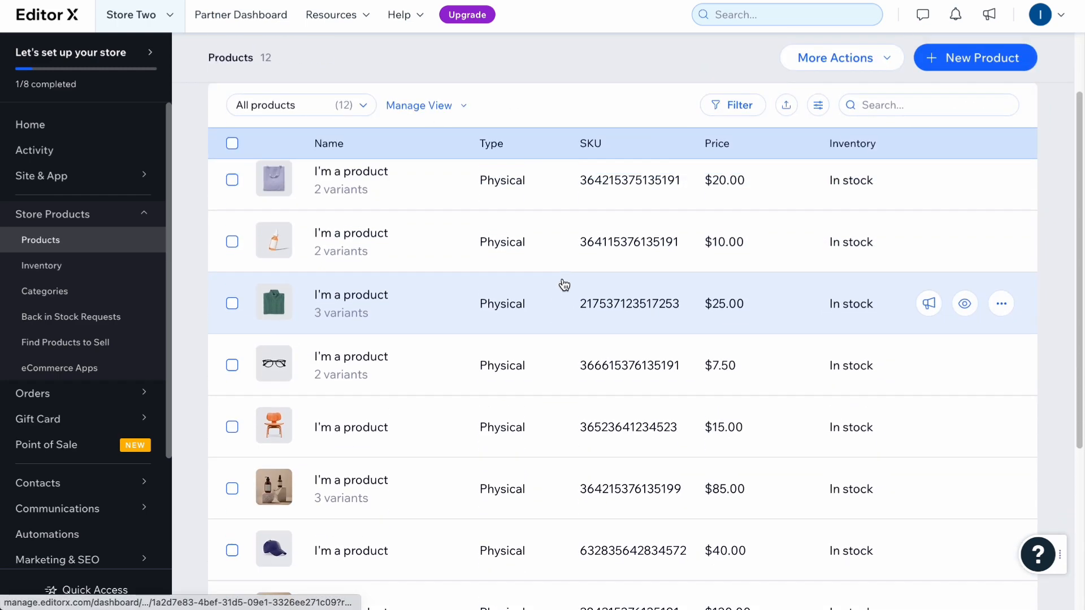
pyautogui.scroll(2, 559, 291)
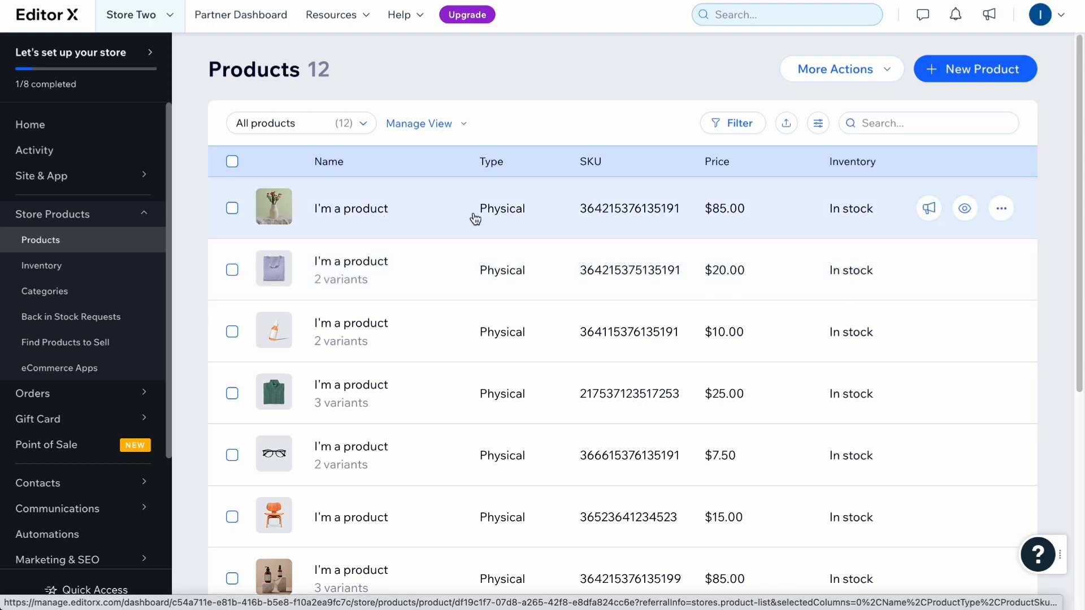
# Open the flower vase product for editing, review its images, info, pricing and inventory sections, and leave without saving.
pyautogui.click(1000, 213)
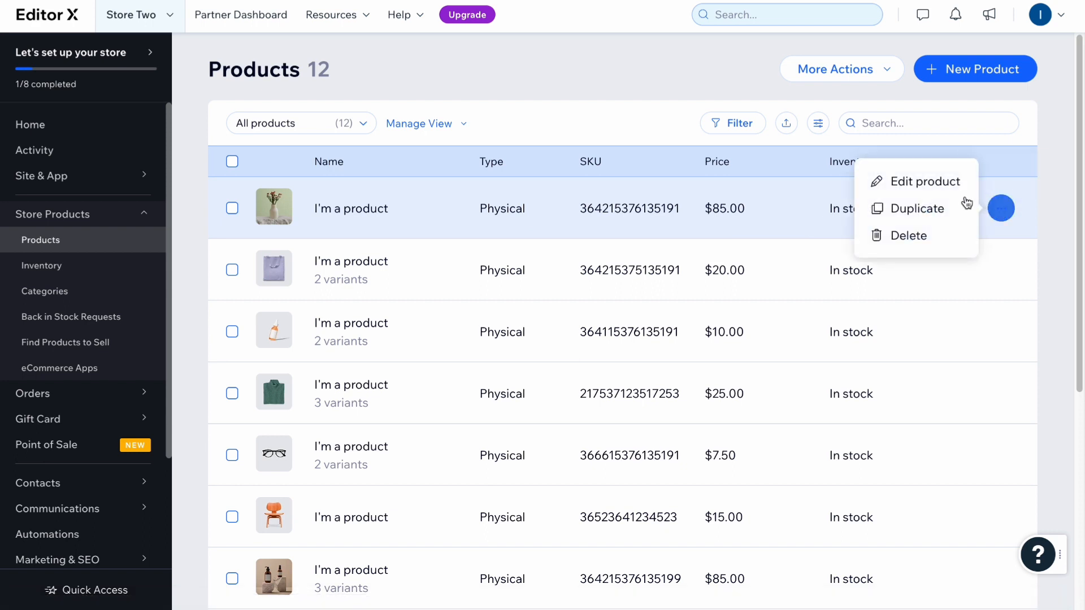
pyautogui.click(932, 180)
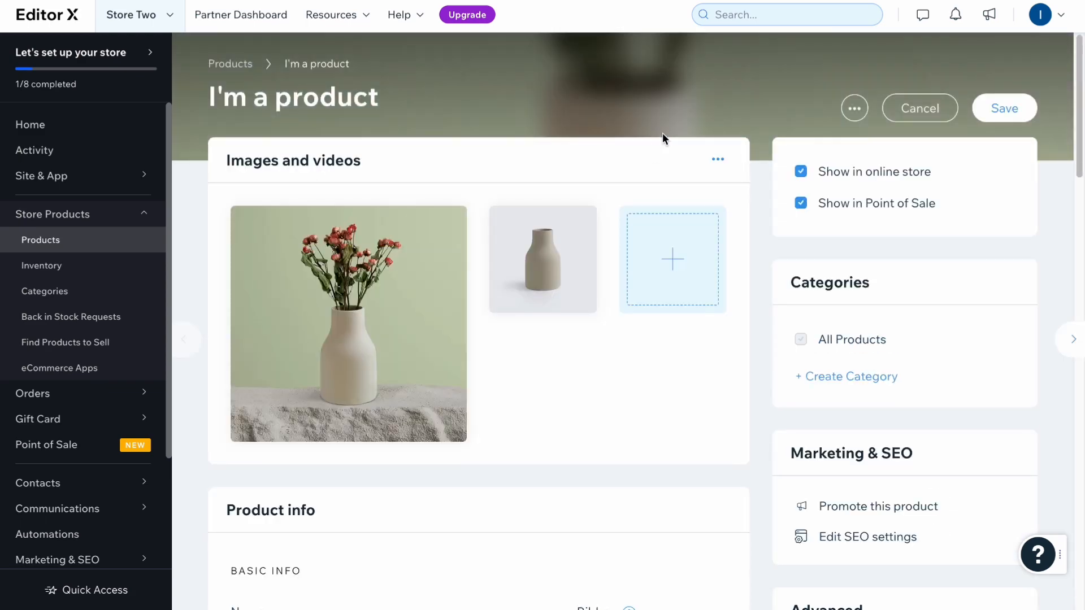
pyautogui.scroll(-5, 529, 71)
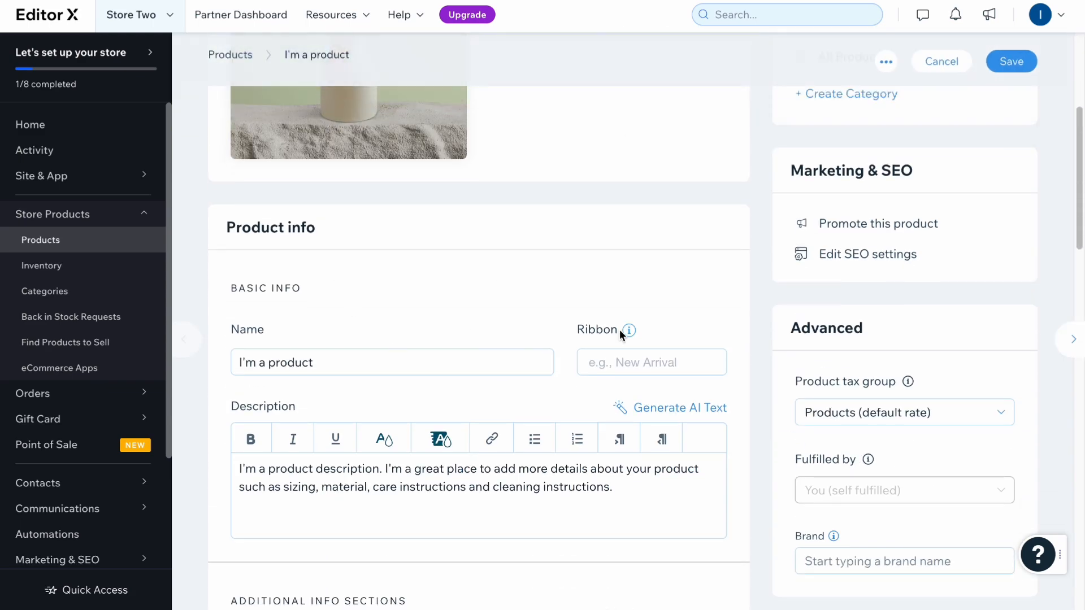
pyautogui.scroll(5, 617, 328)
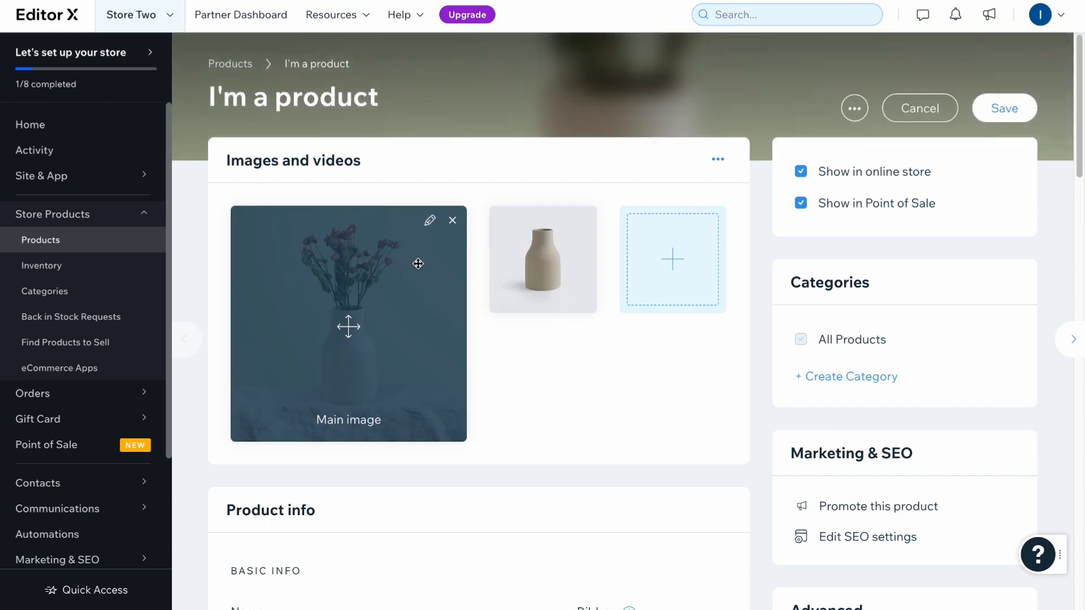
pyautogui.scroll(-3, 418, 264)
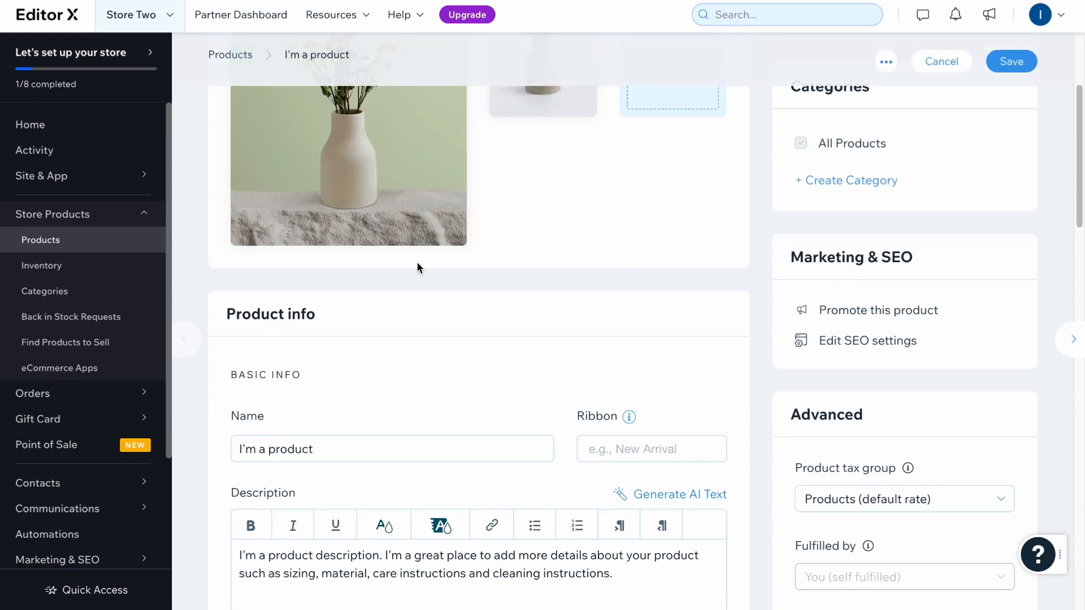
pyautogui.scroll(-15, 418, 266)
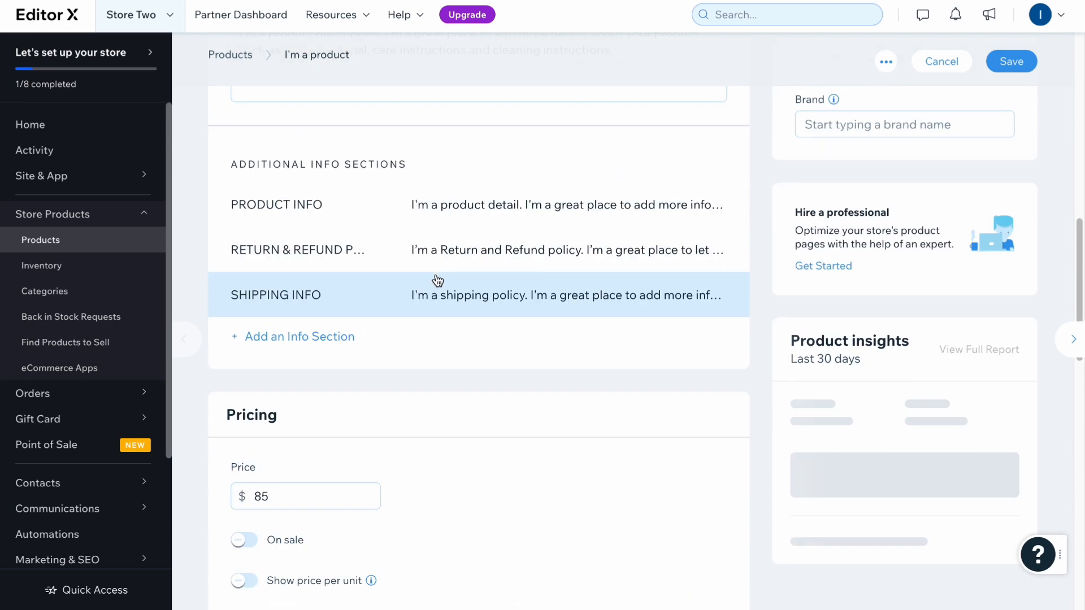
pyautogui.scroll(-5, 435, 274)
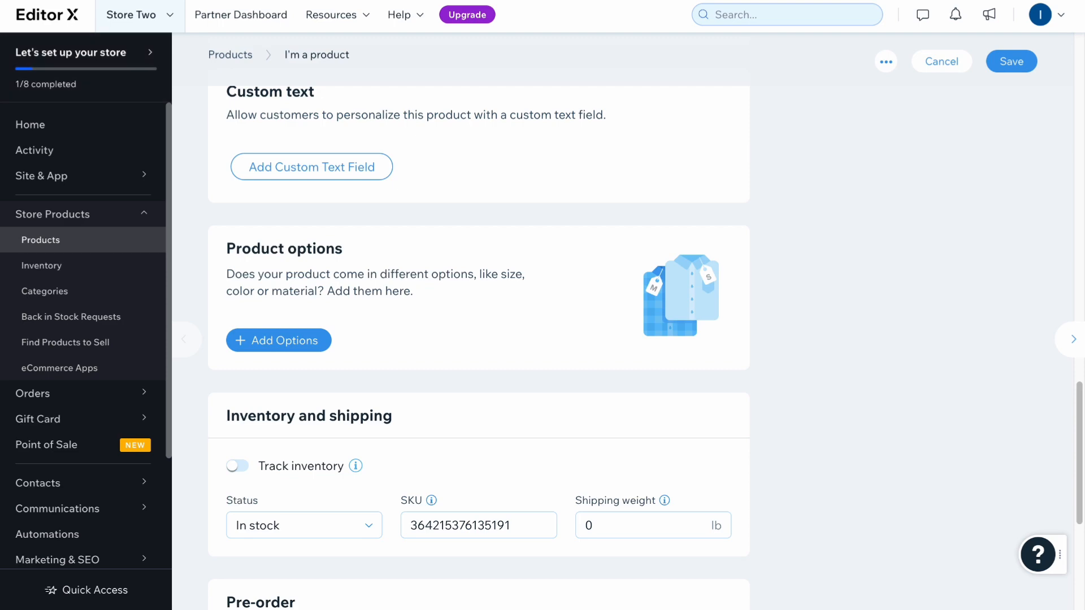
pyautogui.scroll(15, 520, 310)
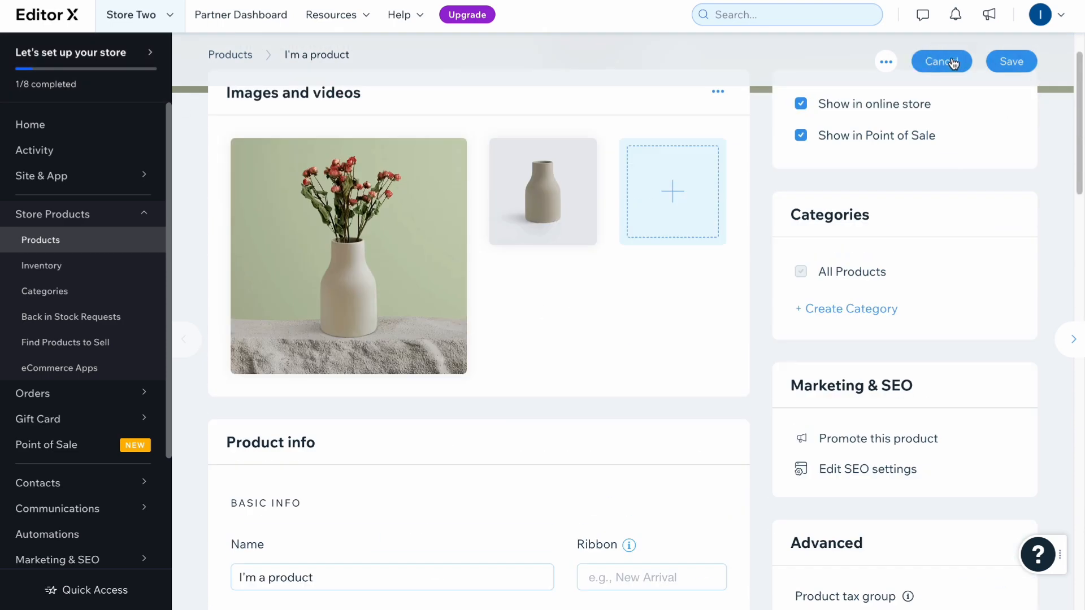
pyautogui.click(954, 61)
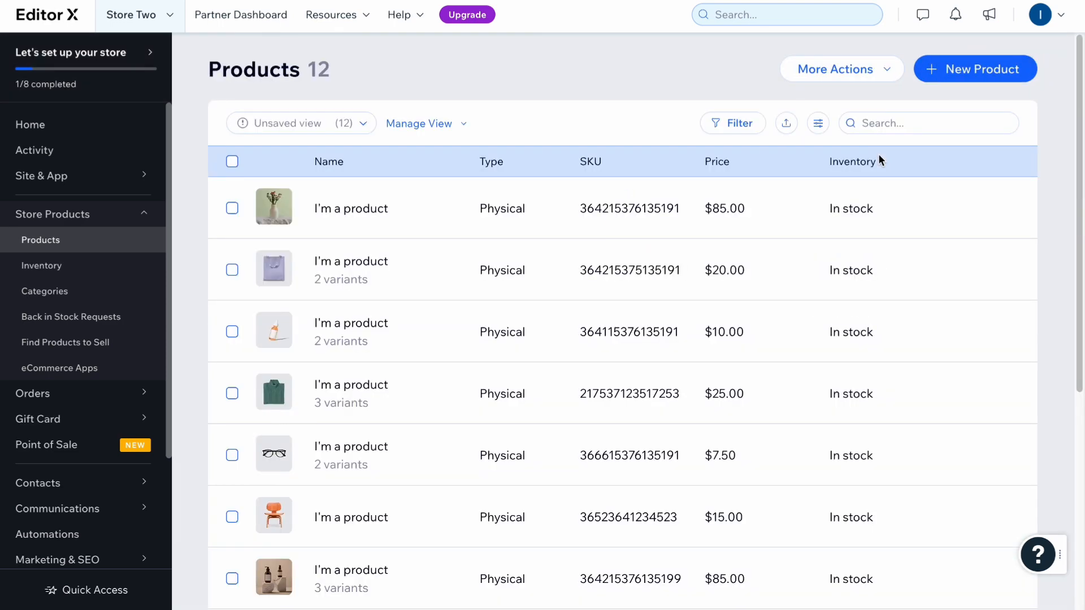
# Start a new product, review the blank form from media down to subscriptions, and cancel it.
pyautogui.click(996, 74)
pyautogui.click(963, 117)
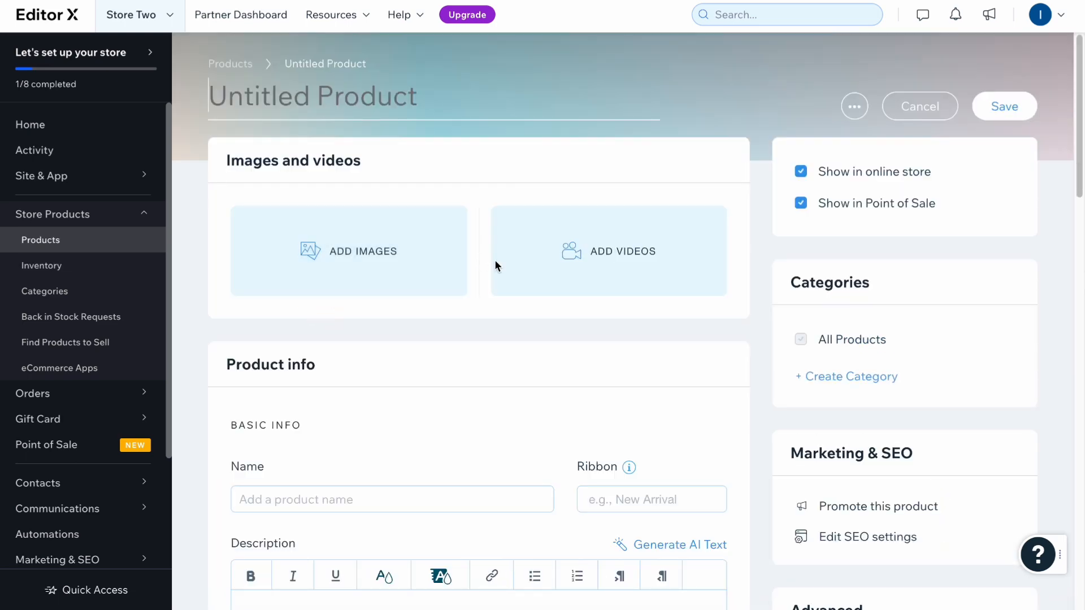
pyautogui.scroll(-8, 605, 360)
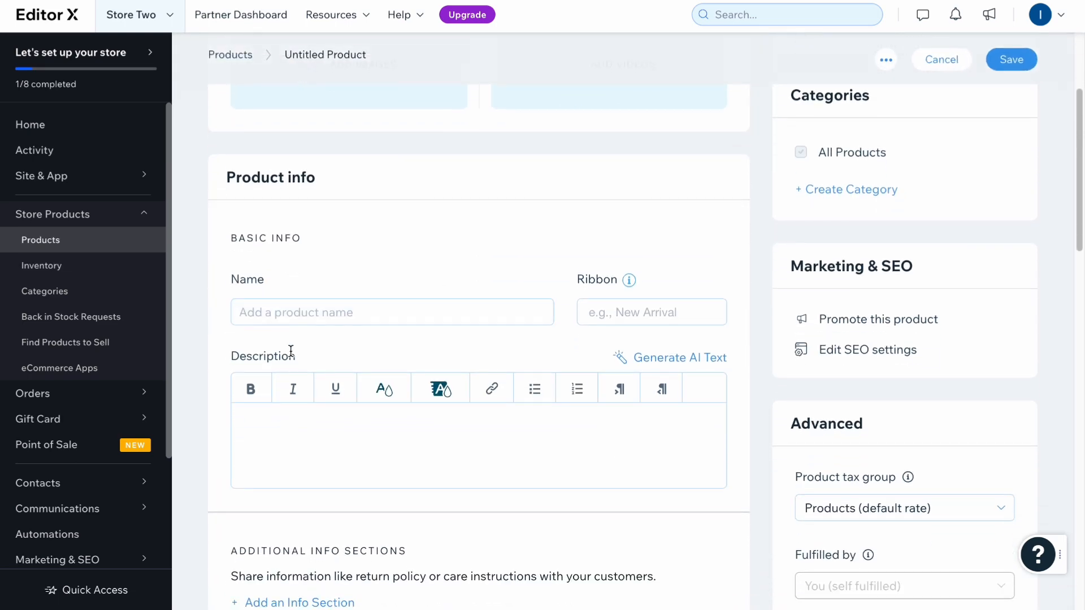
pyautogui.scroll(-5, 280, 350)
pyautogui.scroll(-10, 440, 303)
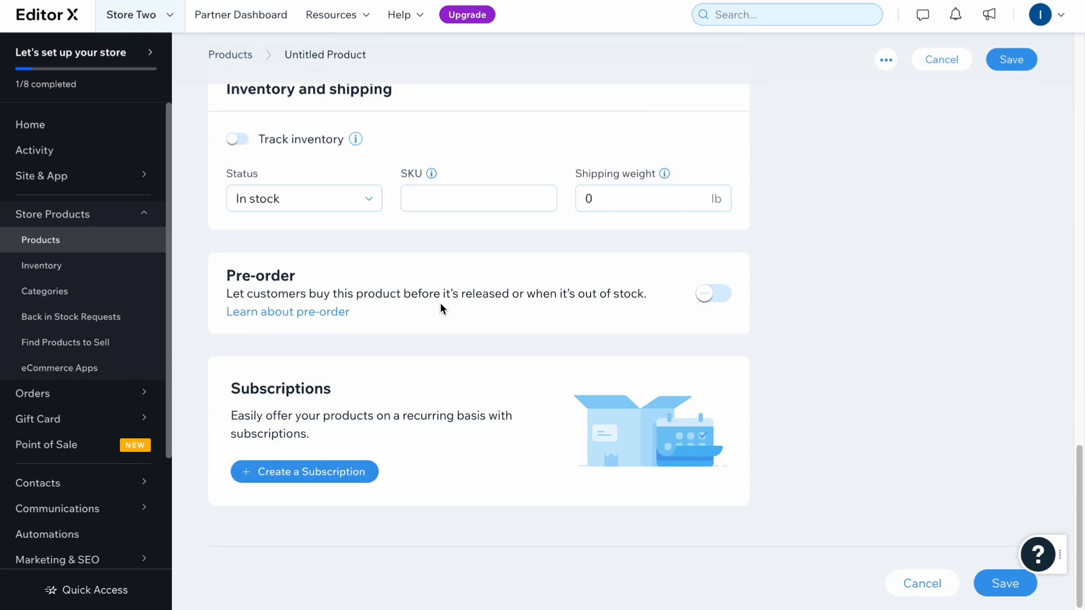
pyautogui.scroll(20, 446, 299)
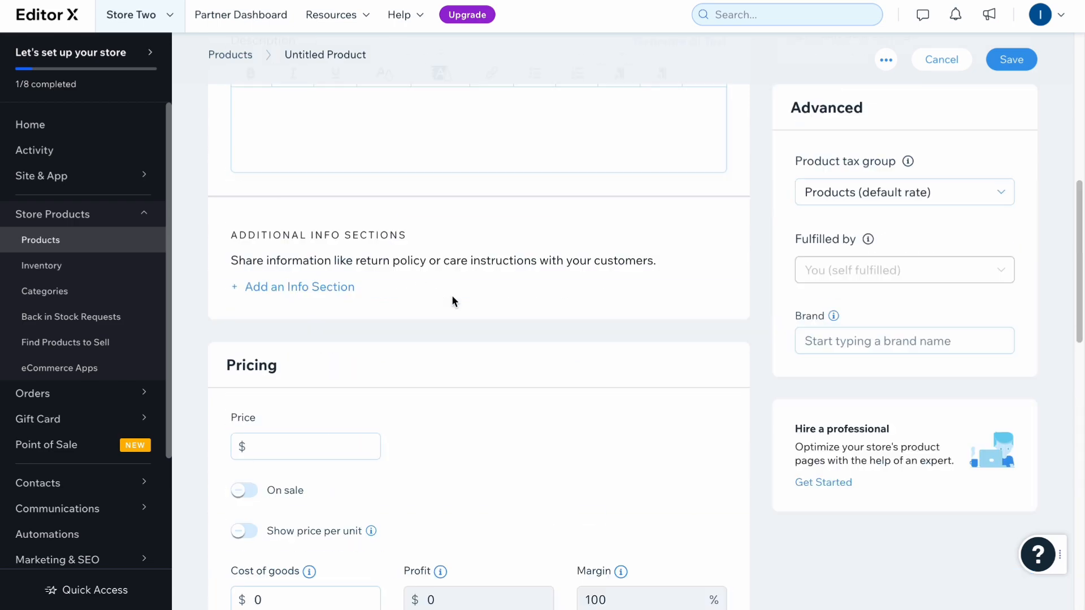
pyautogui.click(932, 63)
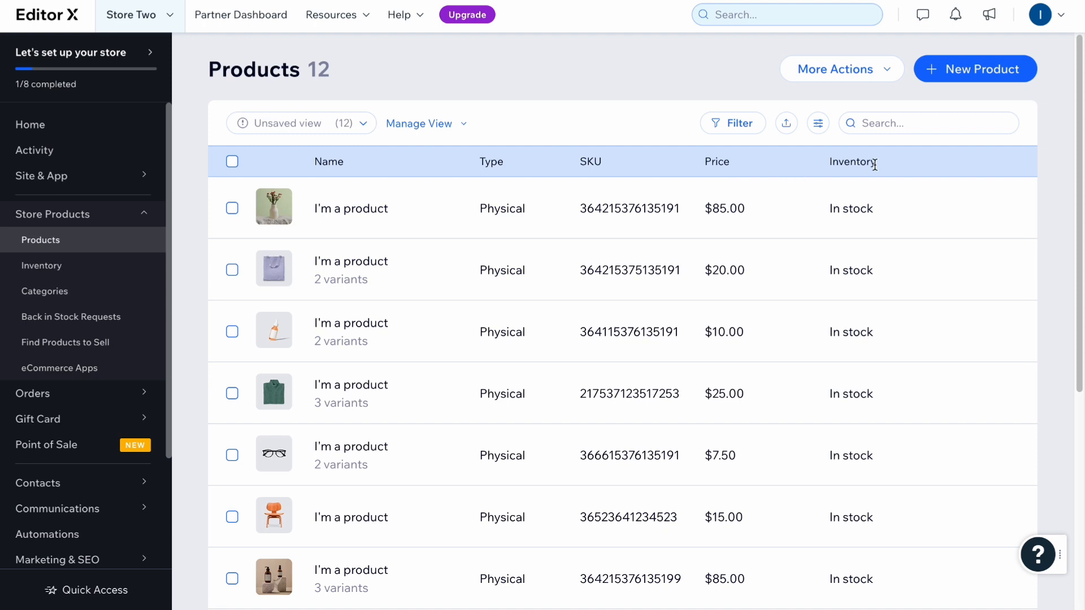
# View the store inventory and check which stock statuses the flower vase product can be given.
pyautogui.click(52, 267)
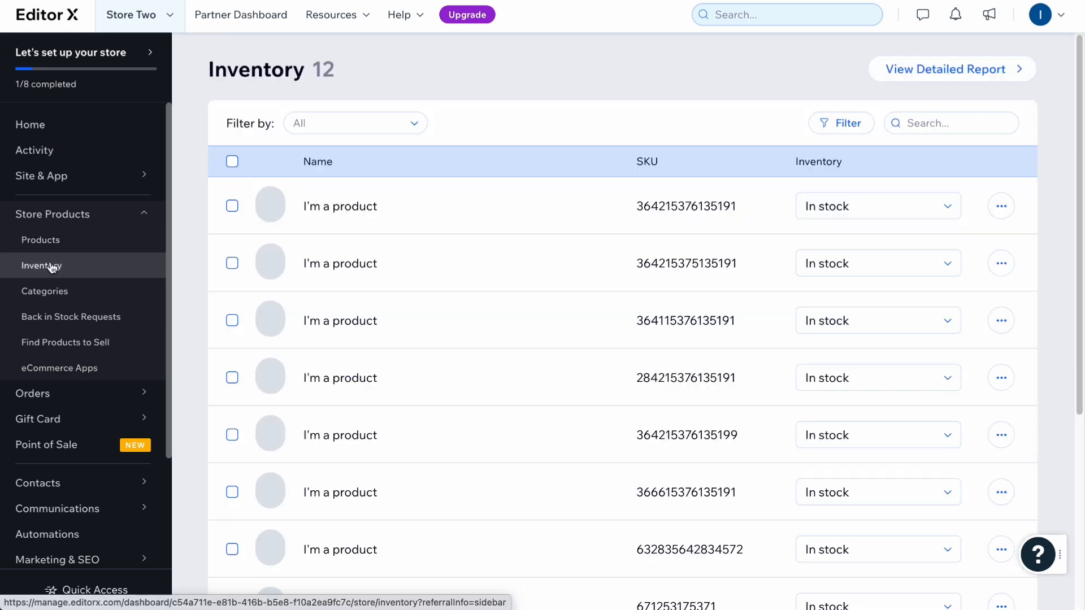
pyautogui.click(860, 207)
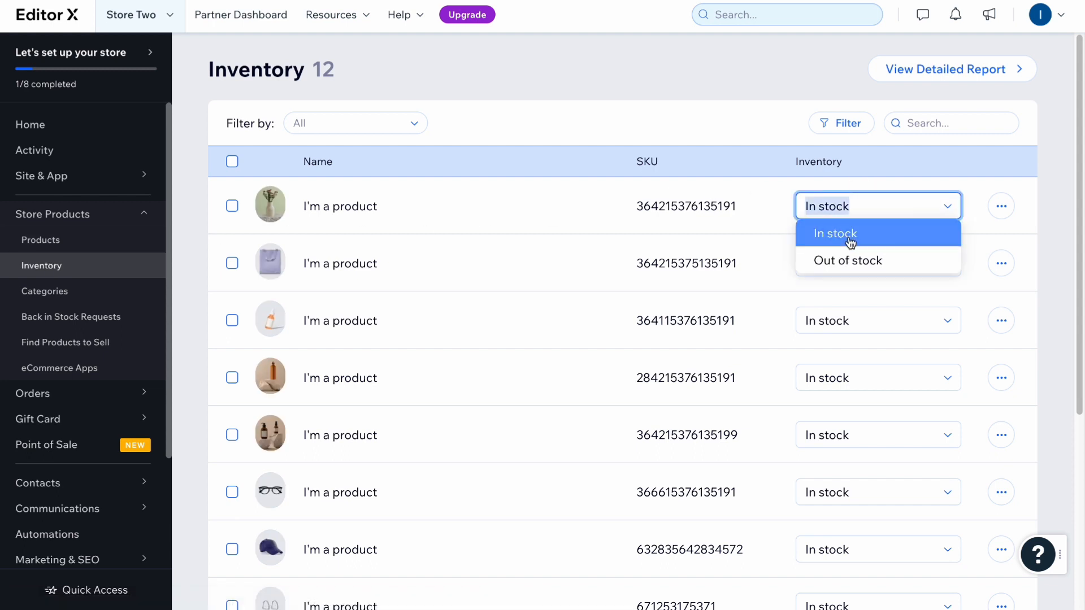
pyautogui.click(695, 116)
# View the store's product categories and its back in stock requests page.
pyautogui.click(58, 294)
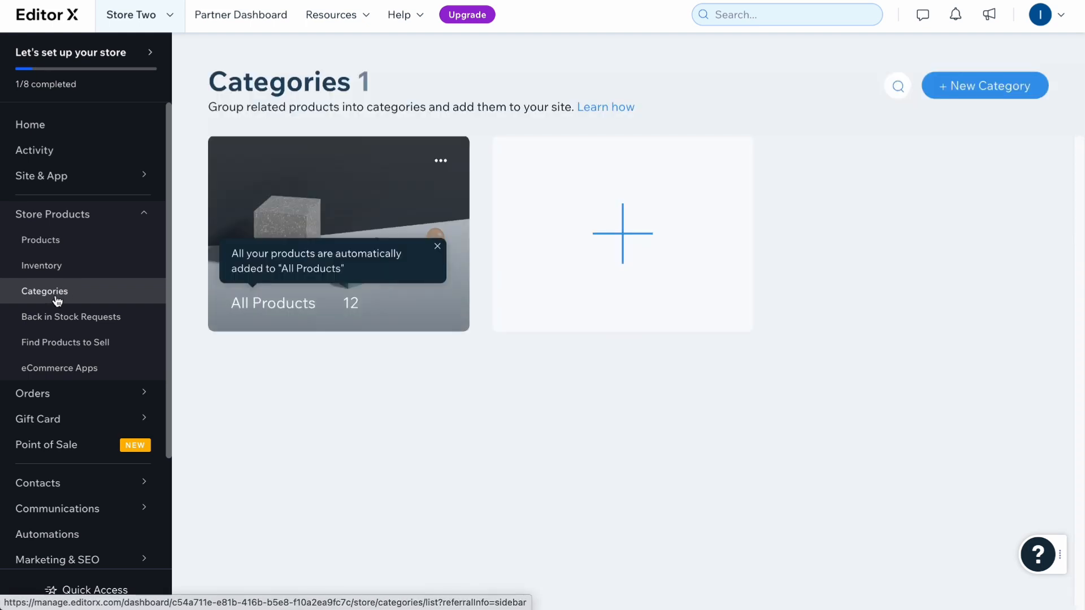
pyautogui.click(83, 325)
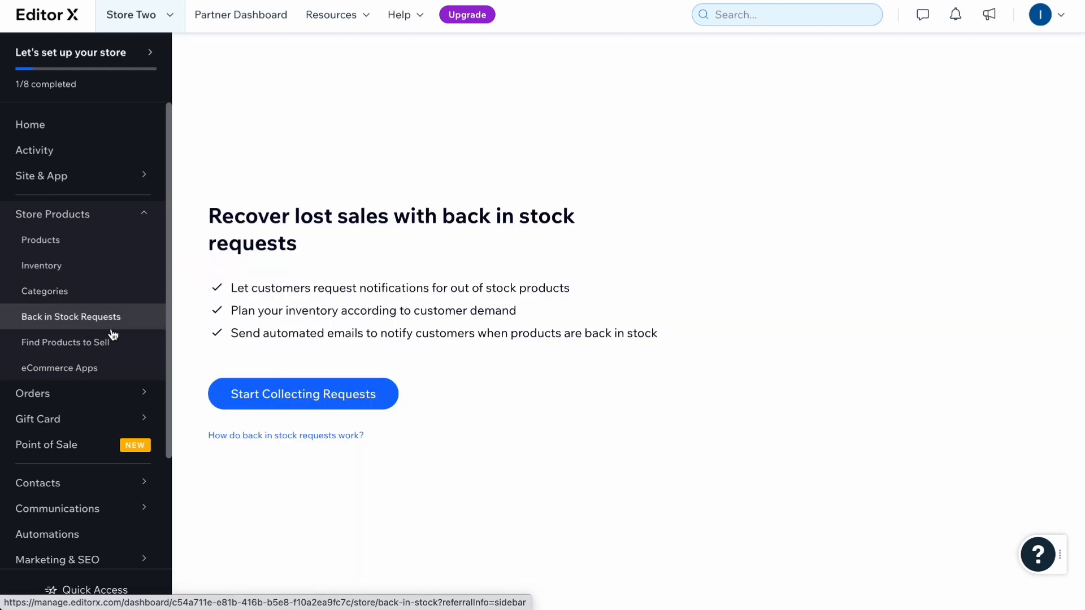
# Examine the dropshipping and print-on-demand suppliers offered for finding products to sell.
pyautogui.click(73, 345)
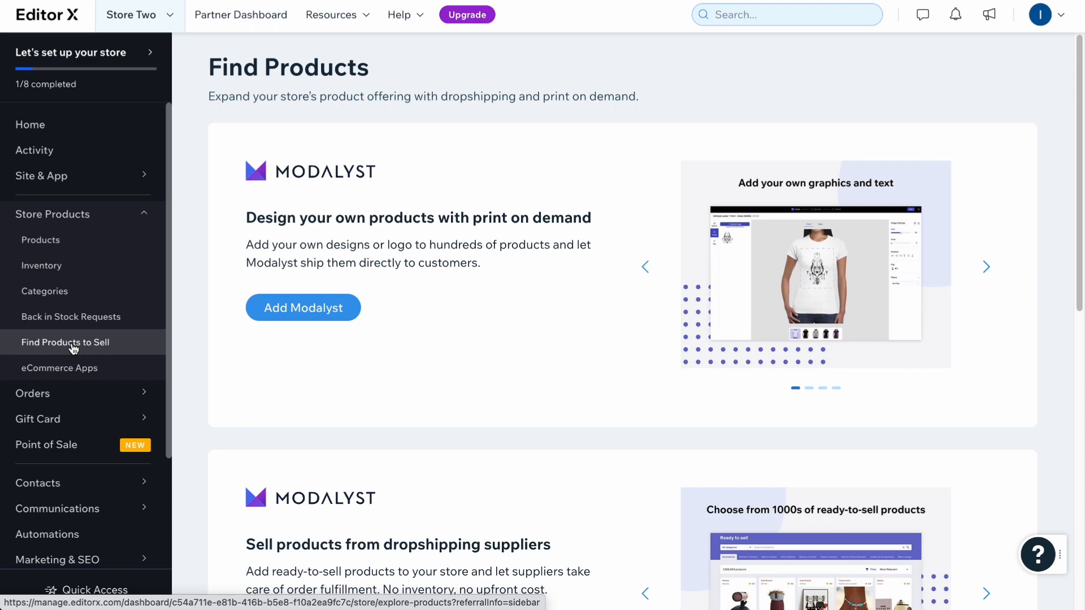
pyautogui.scroll(-10, 477, 359)
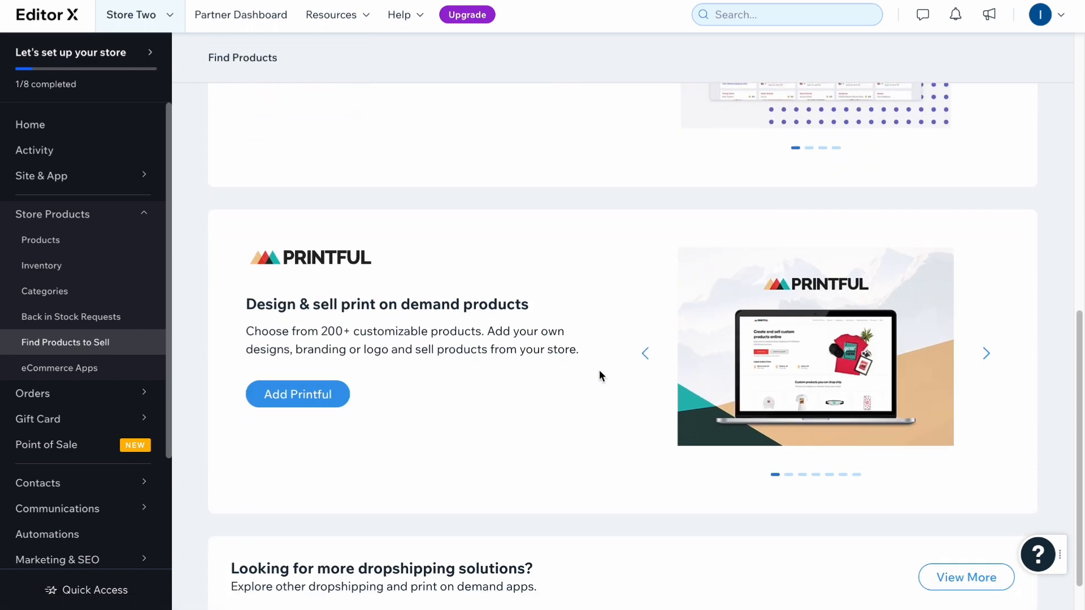
pyautogui.scroll(10, 520, 358)
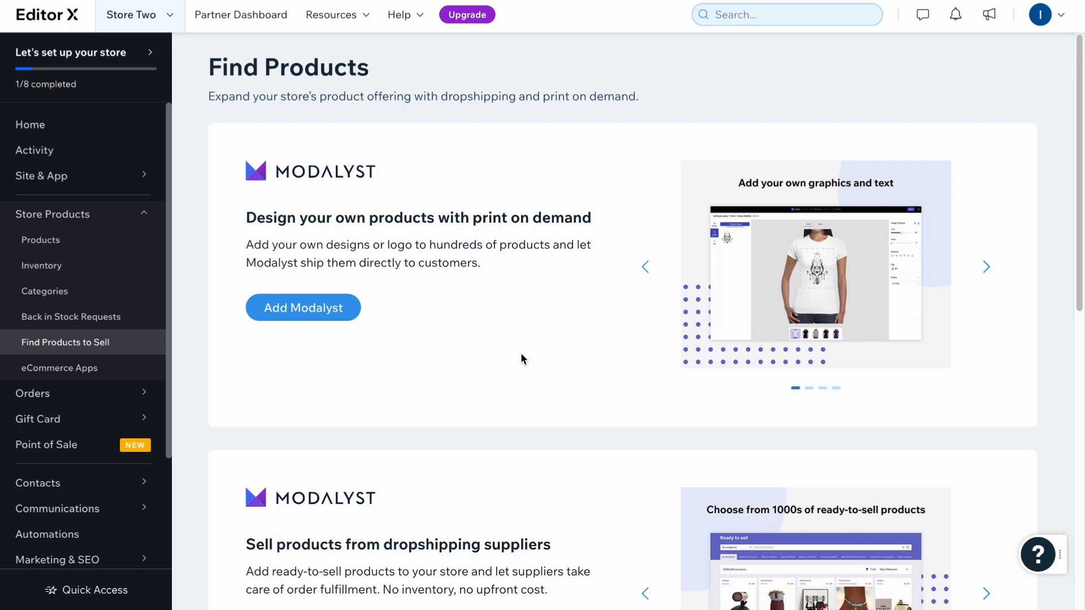
pyautogui.scroll(-10, 520, 359)
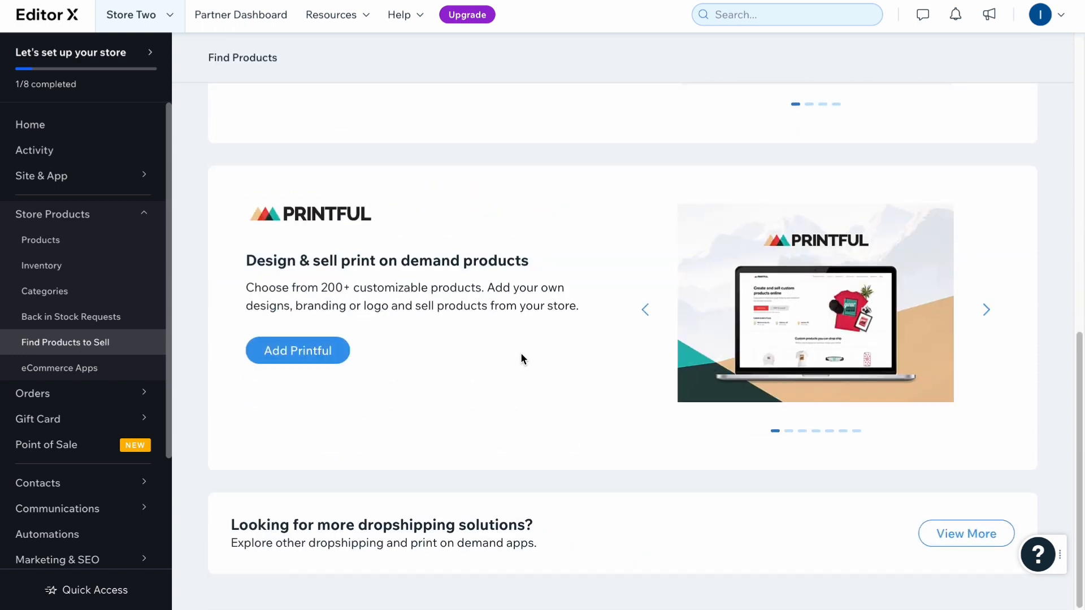
# Examine the eCommerce apps offered for store products.
pyautogui.click(80, 370)
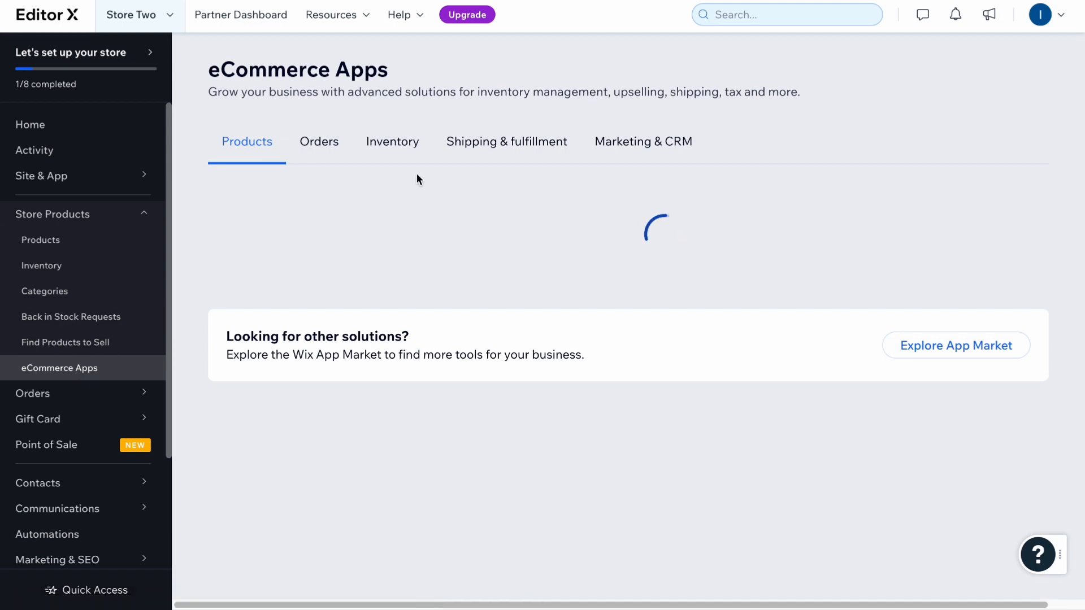
pyautogui.scroll(-10, 554, 356)
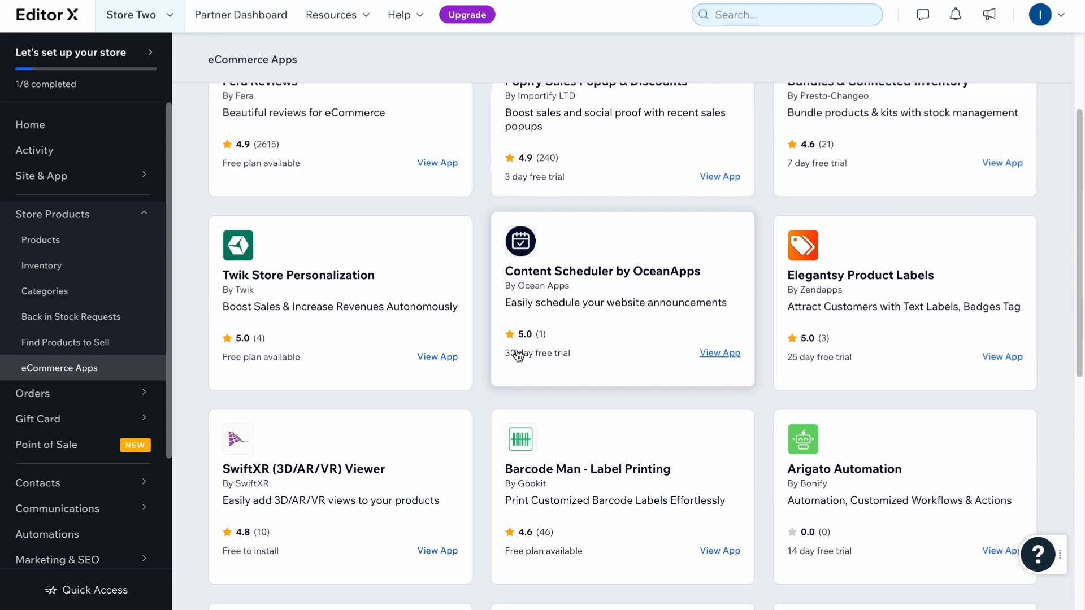
pyautogui.scroll(-2, 518, 354)
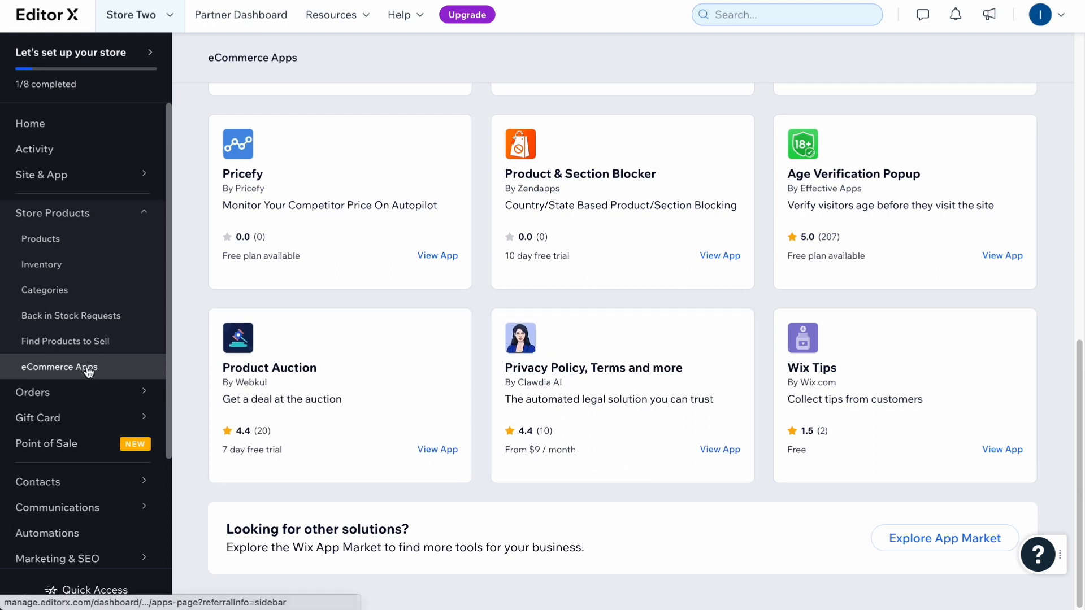
# View the store's Orders page.
pyautogui.scroll(-1, 87, 370)
pyautogui.moveTo(87, 370)
pyautogui.scroll(-4, 79, 314)
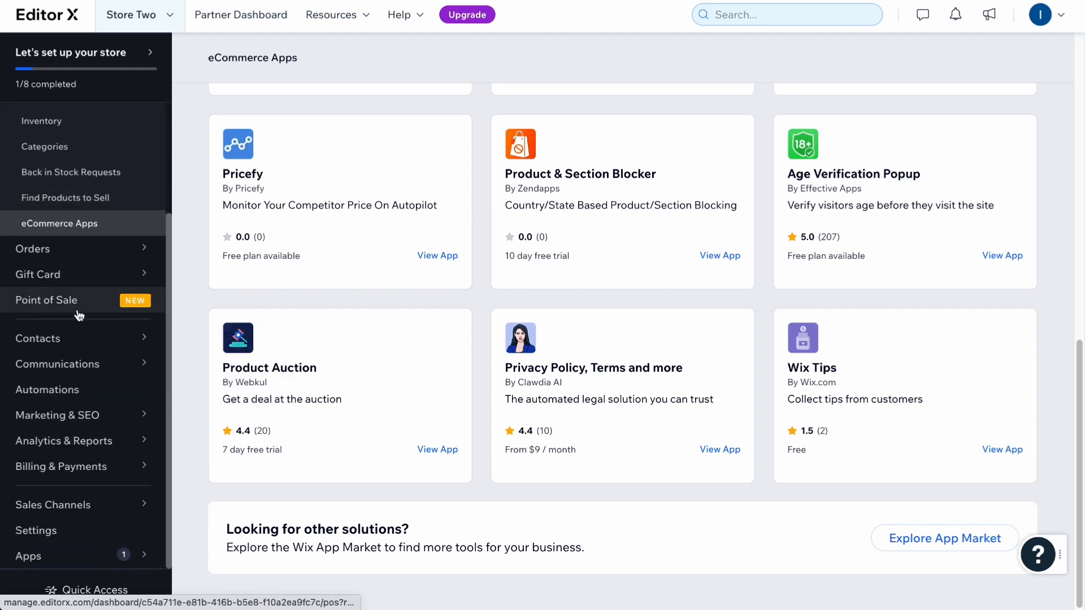
pyautogui.click(81, 258)
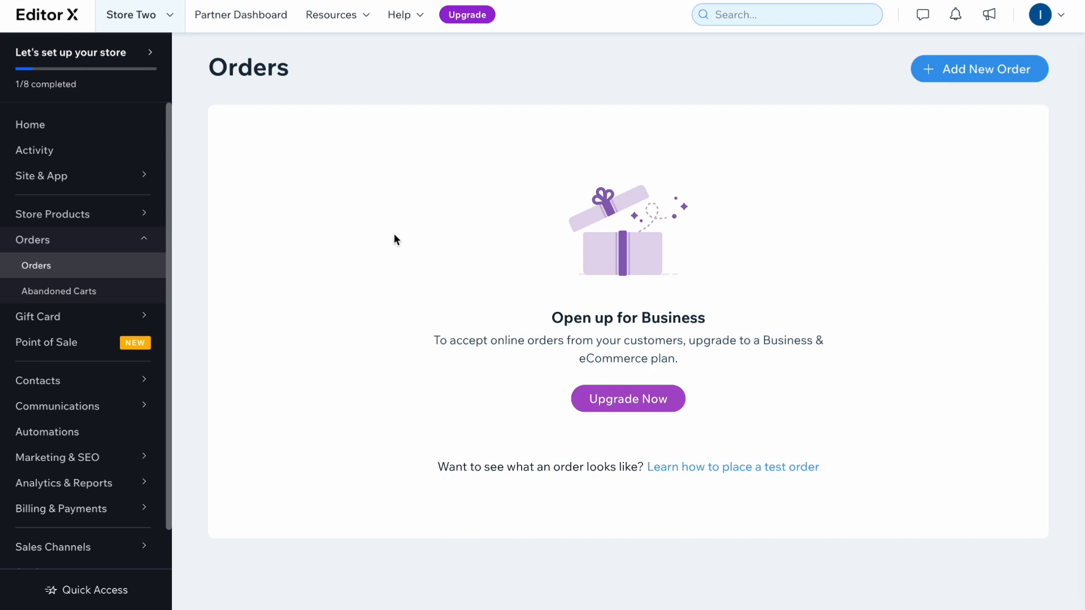
# View the store's payment methods from the Payments page, dismissing the business location confirmation.
pyautogui.scroll(-2, 121, 359)
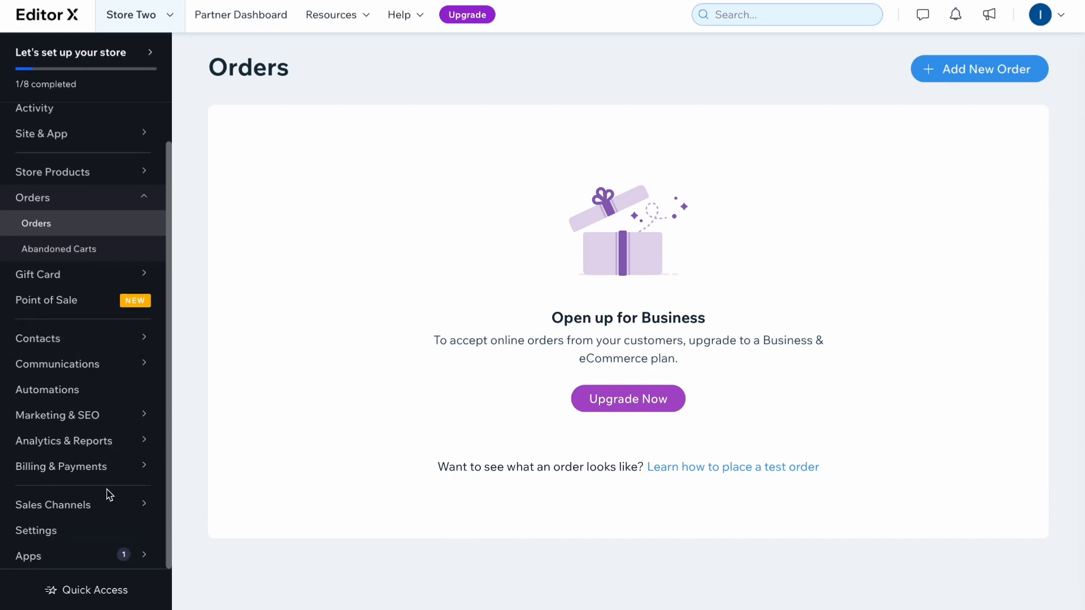
pyautogui.click(104, 477)
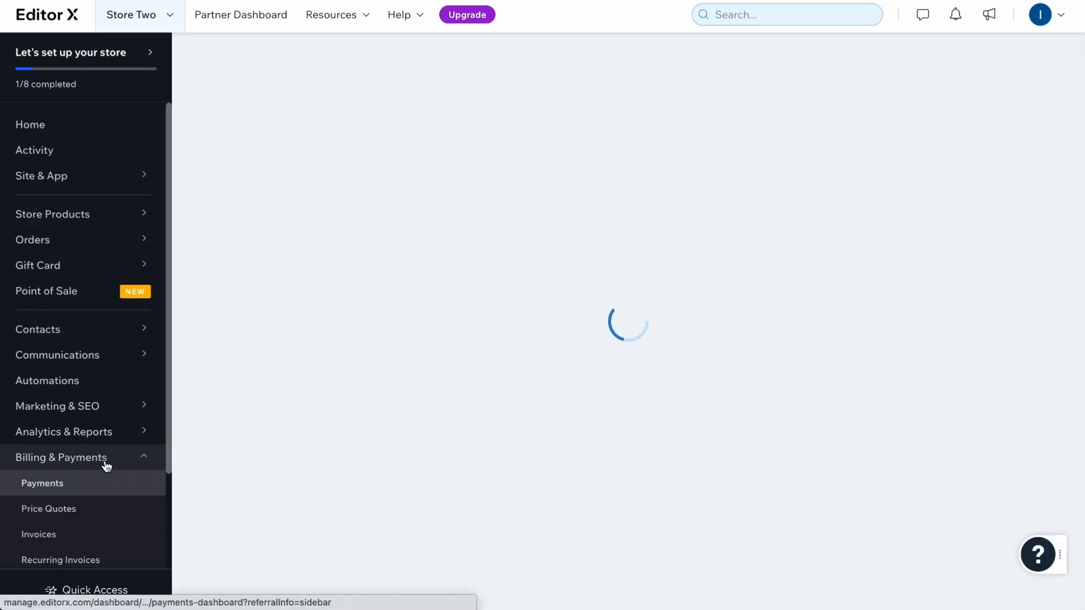
pyautogui.moveTo(127, 448)
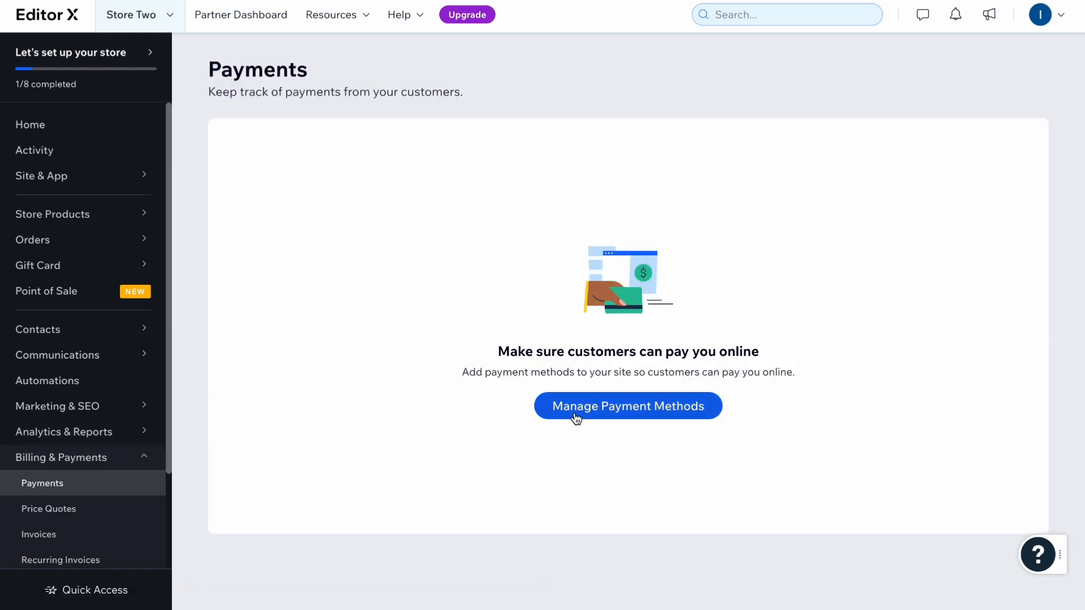
pyautogui.click(576, 414)
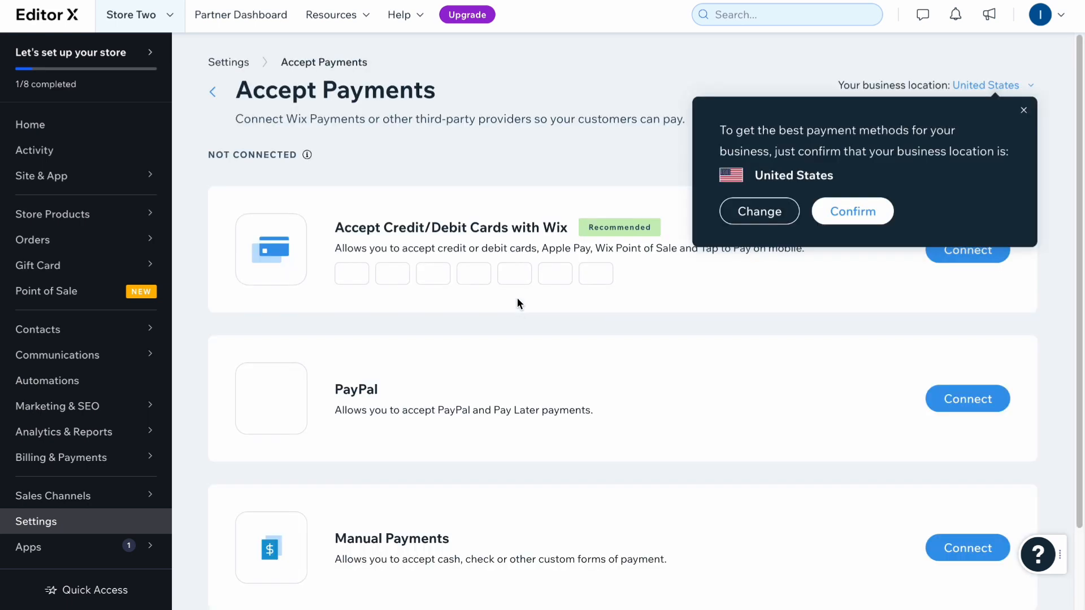
pyautogui.click(1024, 111)
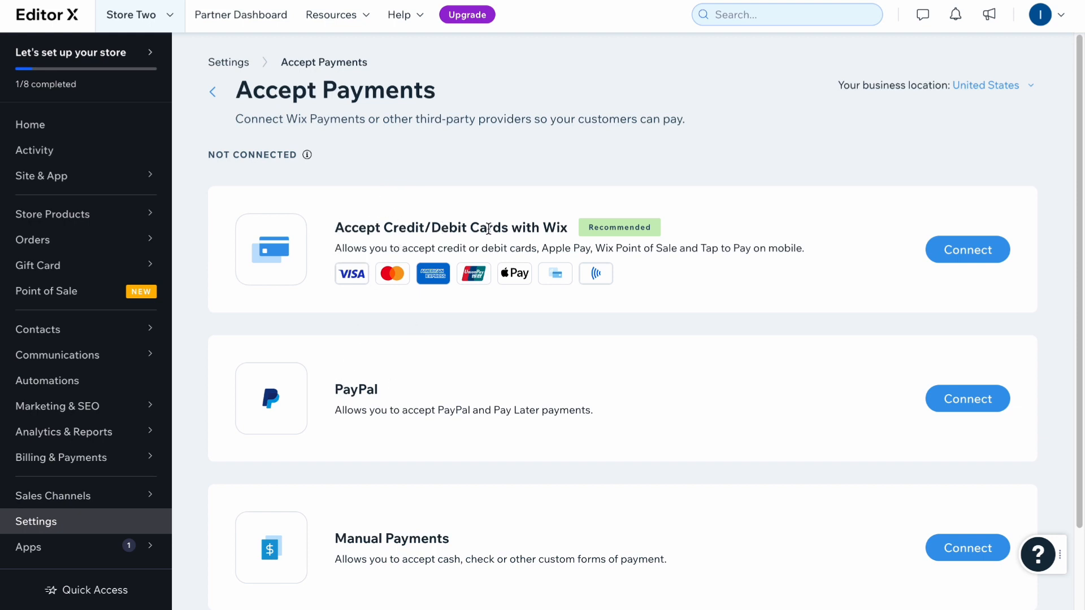
# Start connecting credit and debit card payments with Wix and review the questions about prohibited products.
pyautogui.click(992, 255)
pyautogui.scroll(-3, 491, 235)
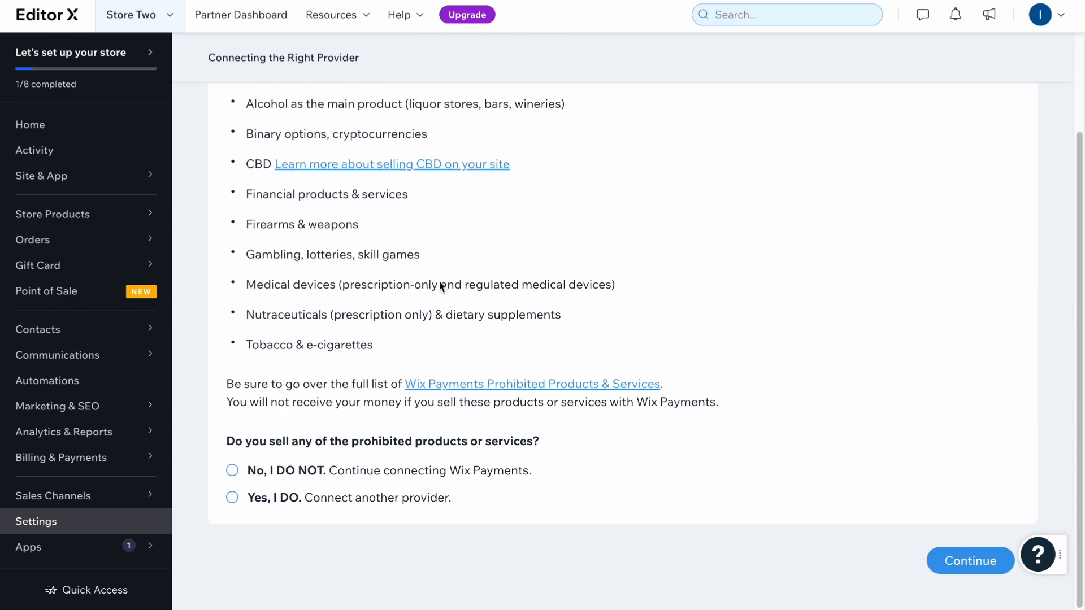
pyautogui.click(969, 561)
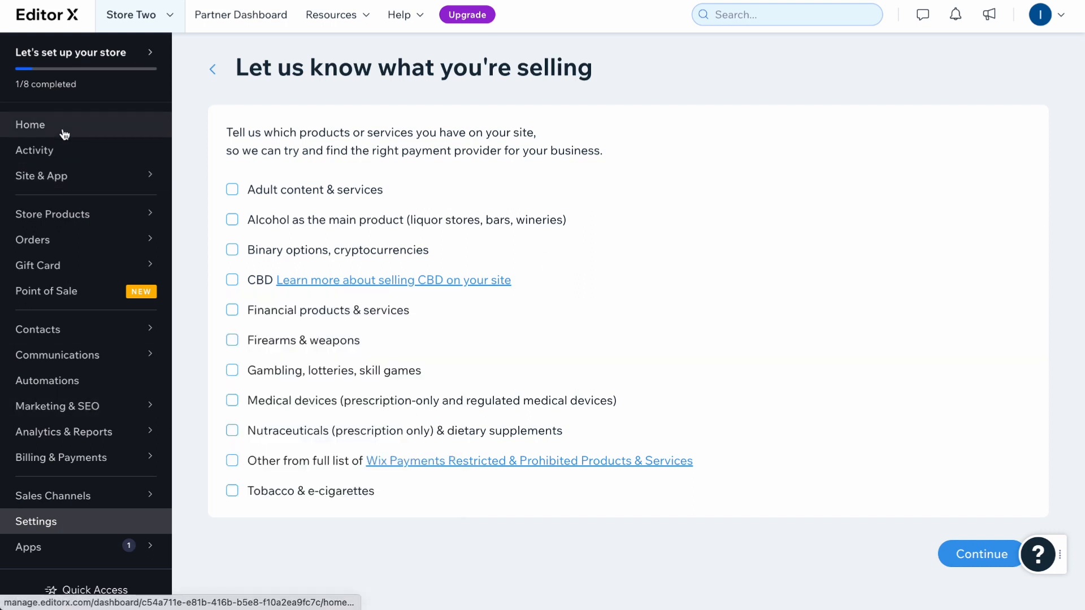
# Return to the dashboard home and start designing the site by customizing a designed template.
pyautogui.click(64, 134)
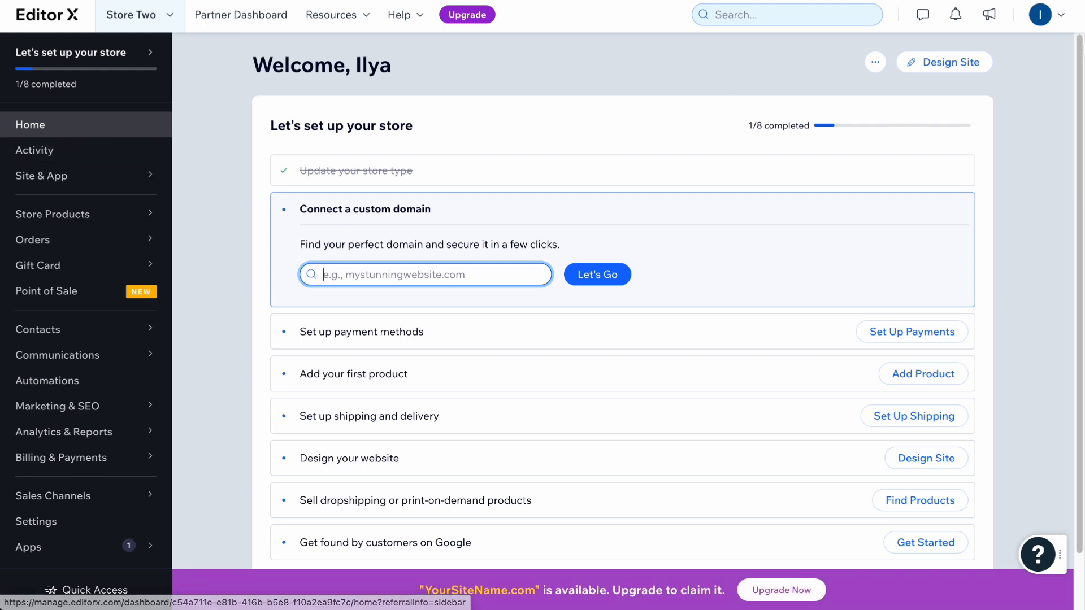
pyautogui.click(960, 73)
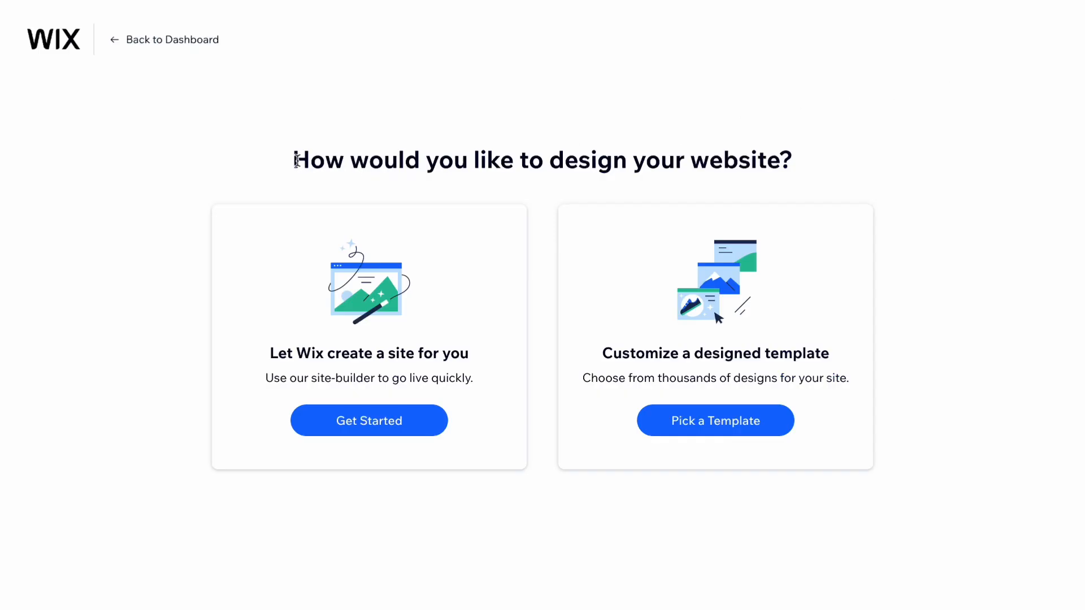
pyautogui.moveTo(297, 161); pyautogui.dragTo(843, 160)
pyautogui.click(879, 160)
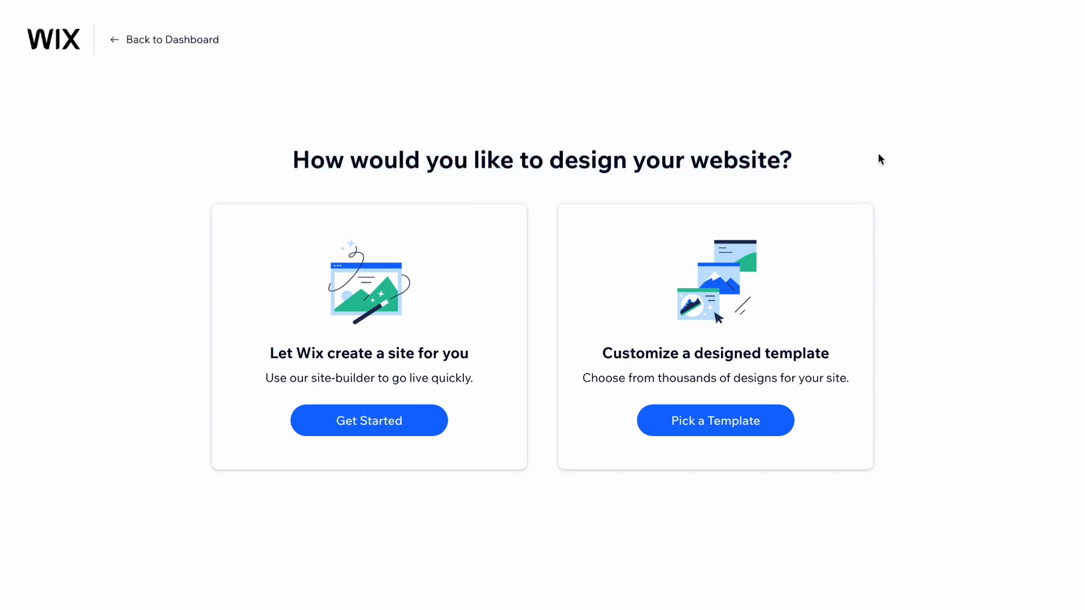
pyautogui.click(759, 427)
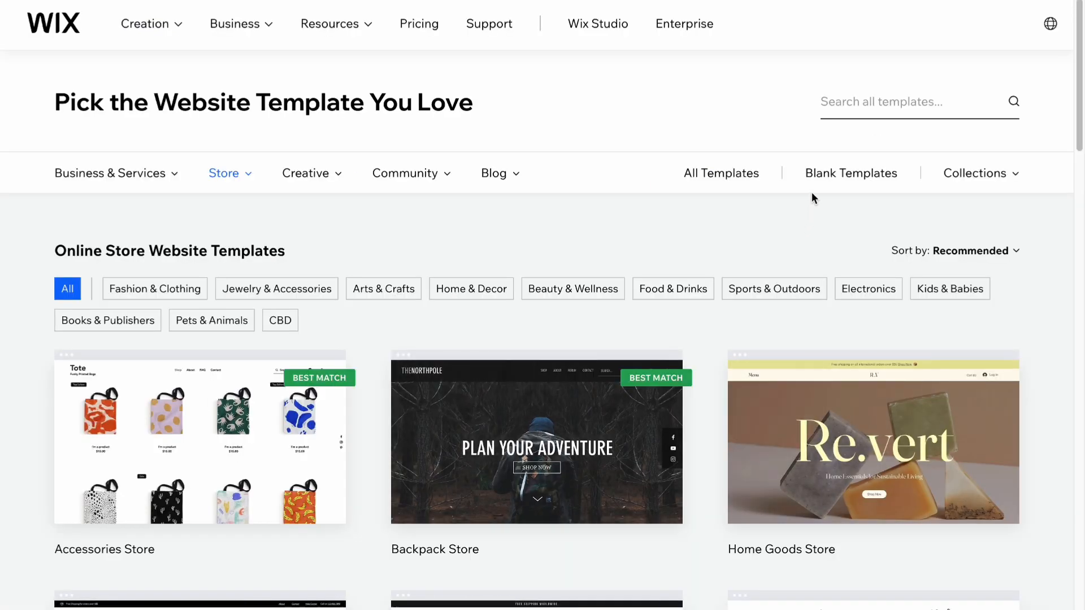
# Browse the online store website templates on the first and the last results page.
pyautogui.scroll(-10, 813, 196)
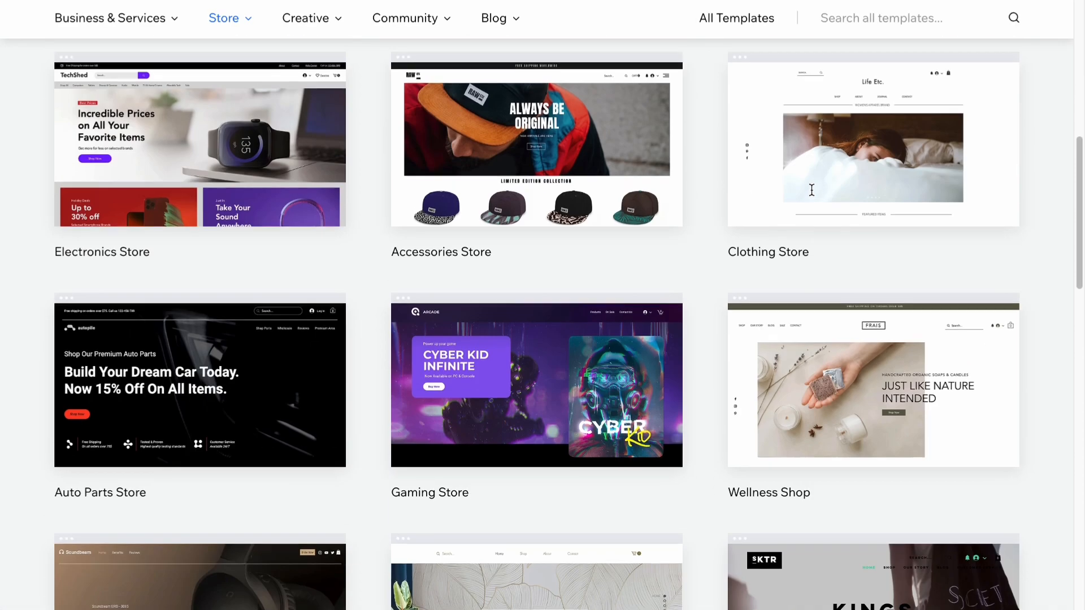
pyautogui.scroll(-12, 811, 192)
pyautogui.scroll(11, 811, 193)
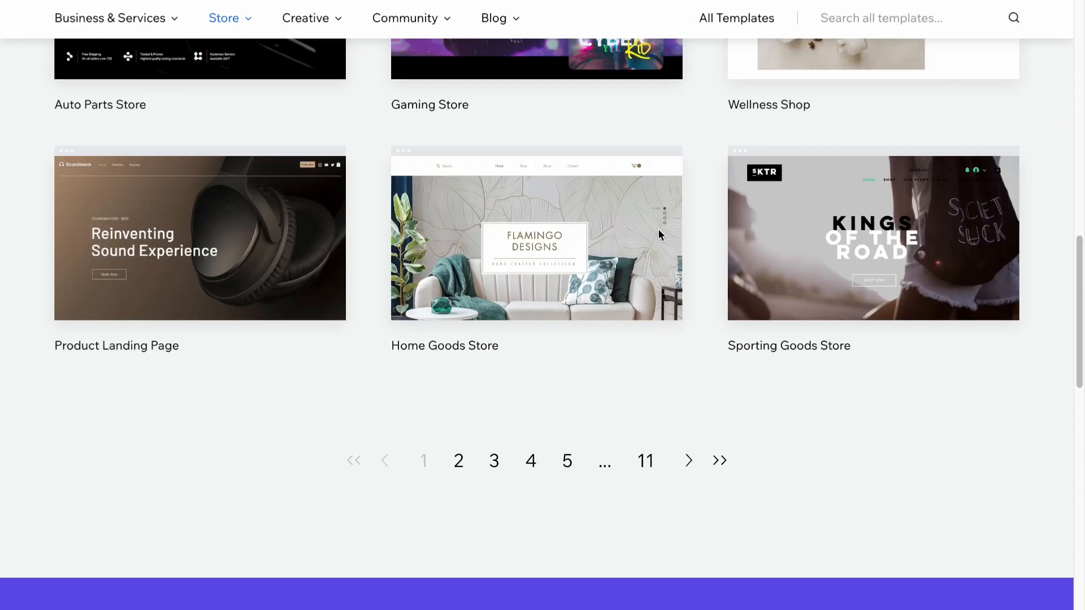
pyautogui.scroll(-7, 666, 228)
pyautogui.click(645, 390)
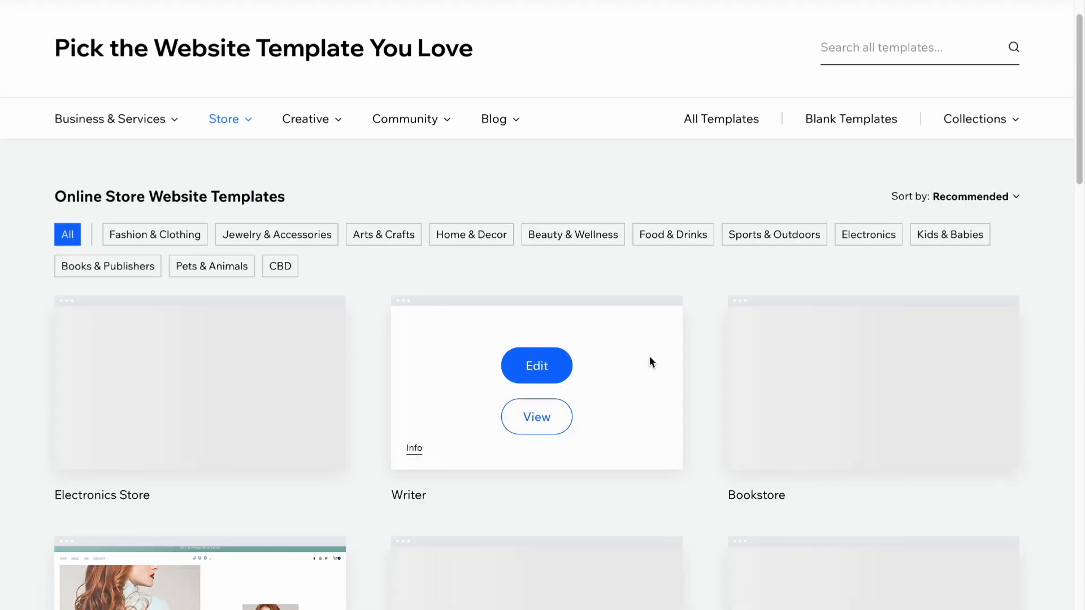
pyautogui.scroll(-12, 649, 356)
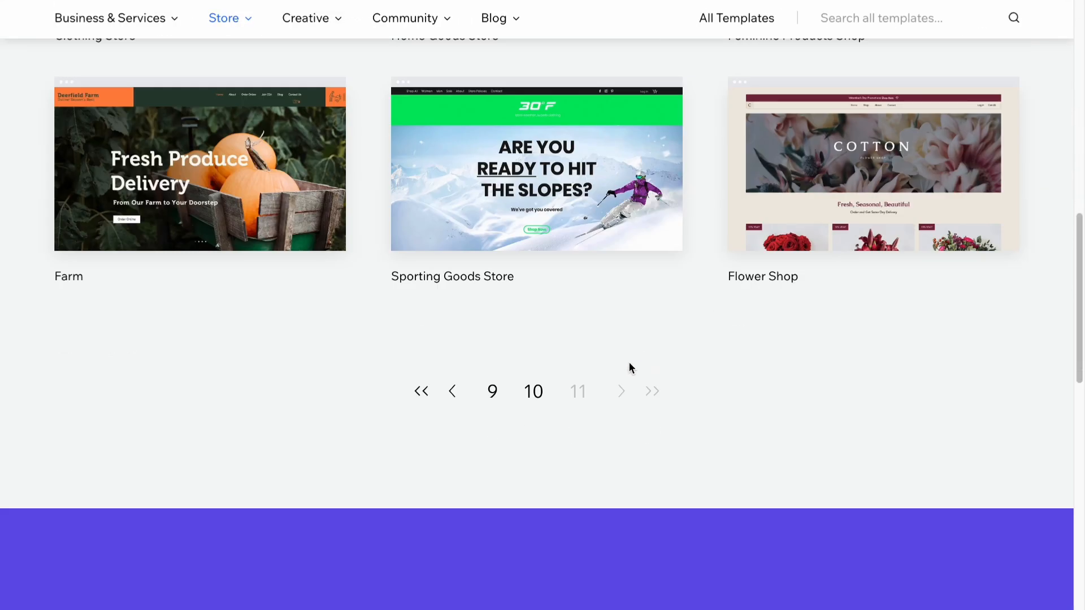
# Preview the Farm template and review its home page from the header down to the footer.
pyautogui.moveTo(157, 175)
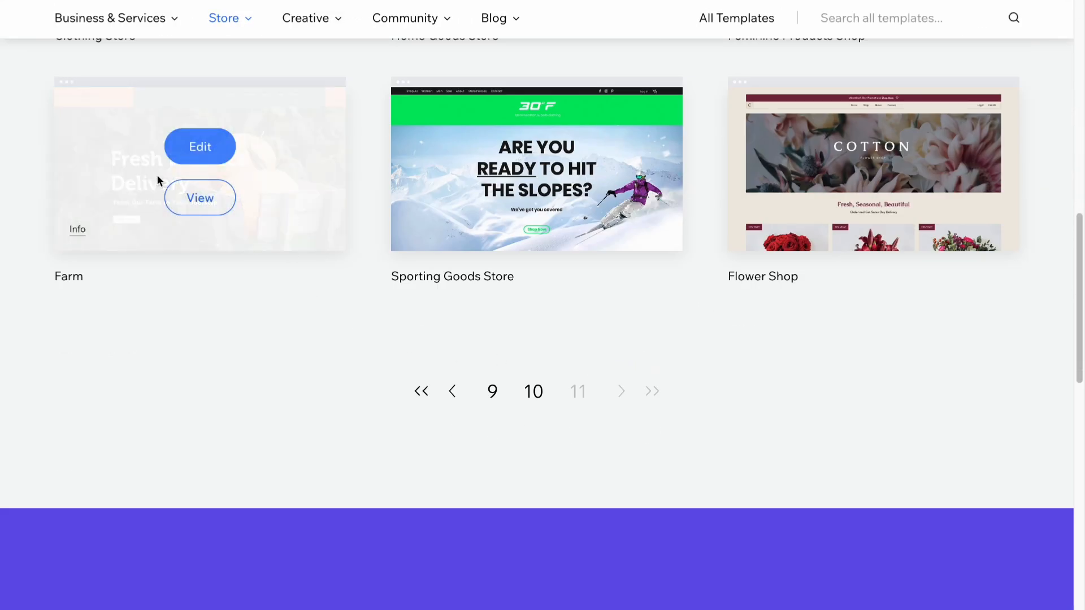
pyautogui.click(208, 201)
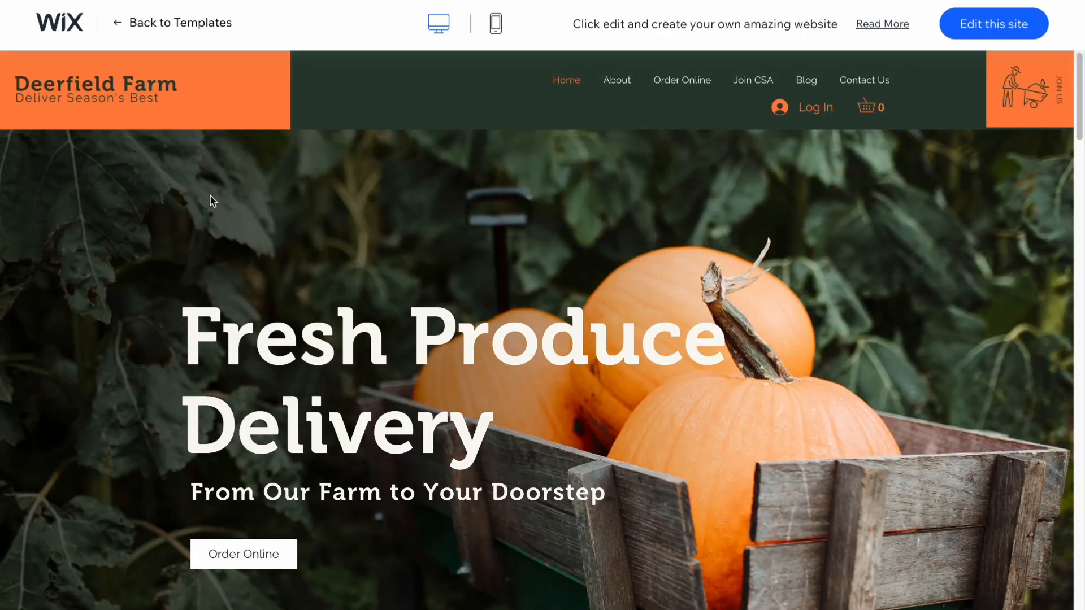
pyautogui.scroll(-3, 703, 218)
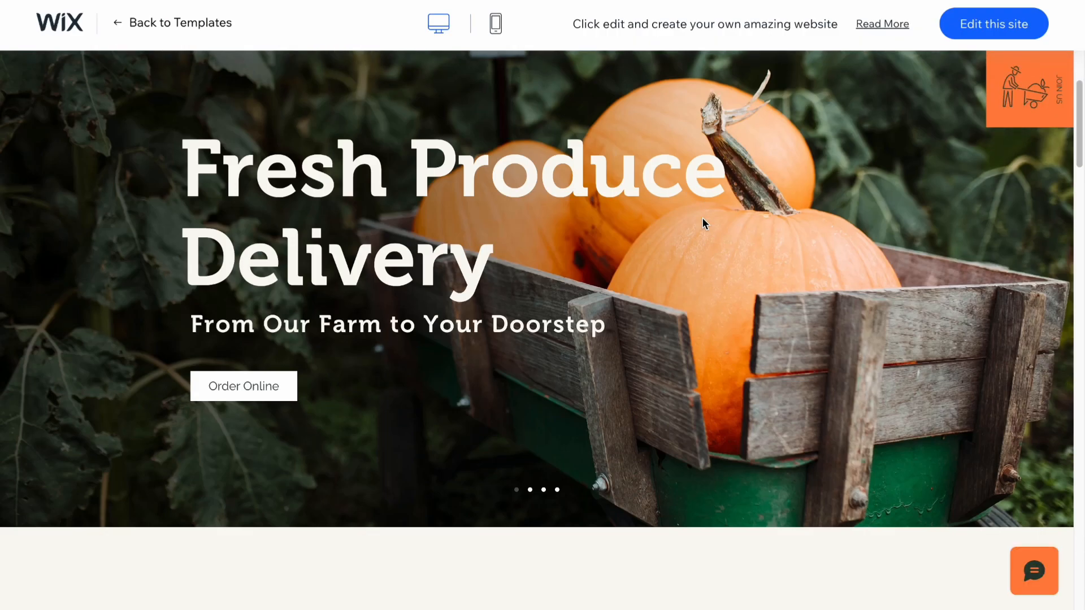
pyautogui.scroll(-4, 703, 218)
pyautogui.scroll(-20, 704, 223)
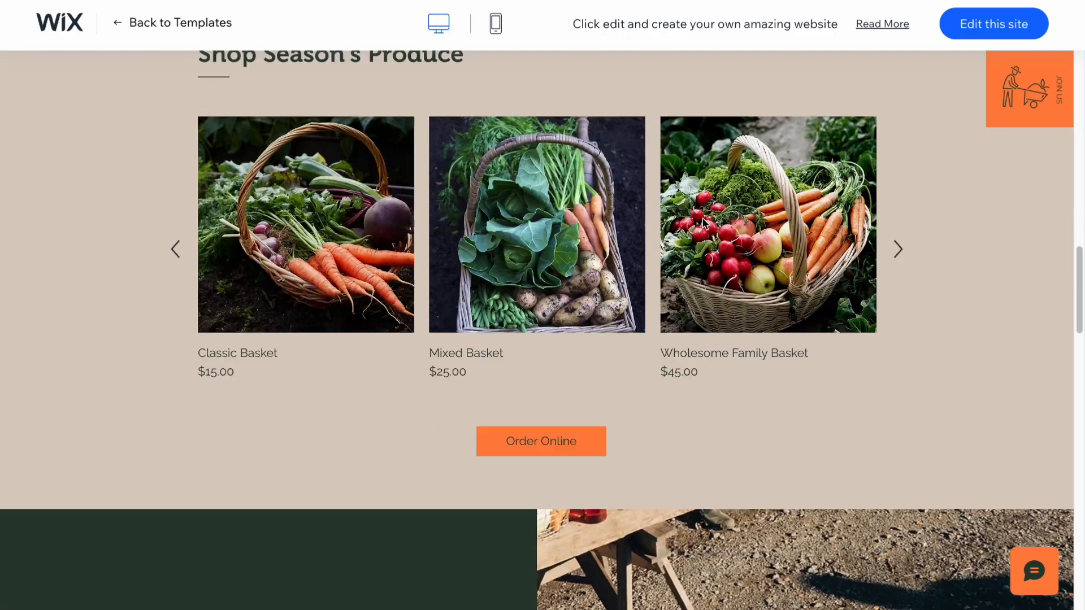
pyautogui.scroll(-15, 704, 223)
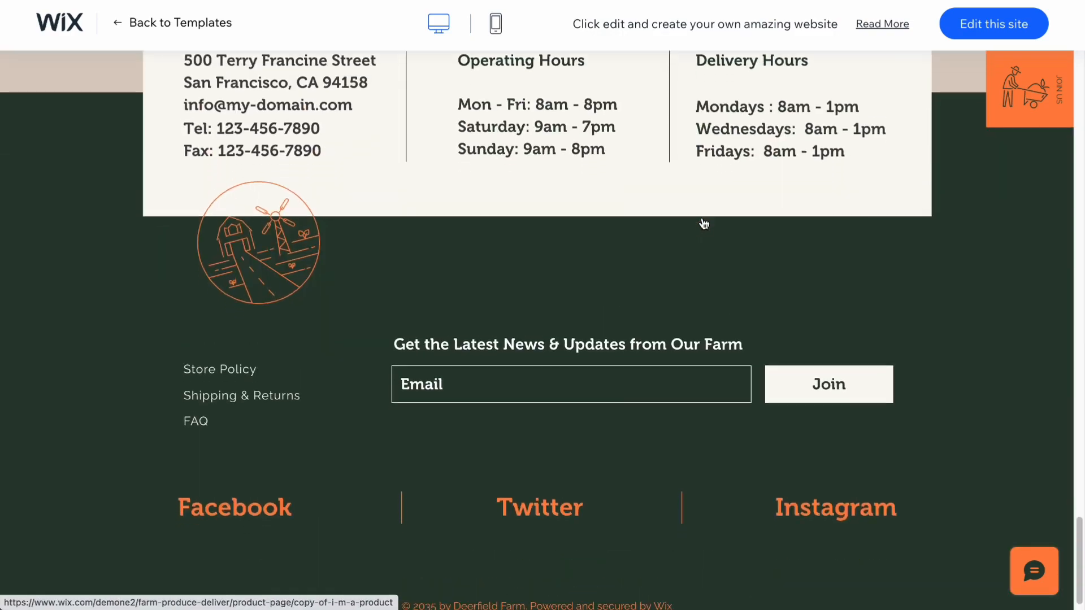
pyautogui.scroll(20, 705, 224)
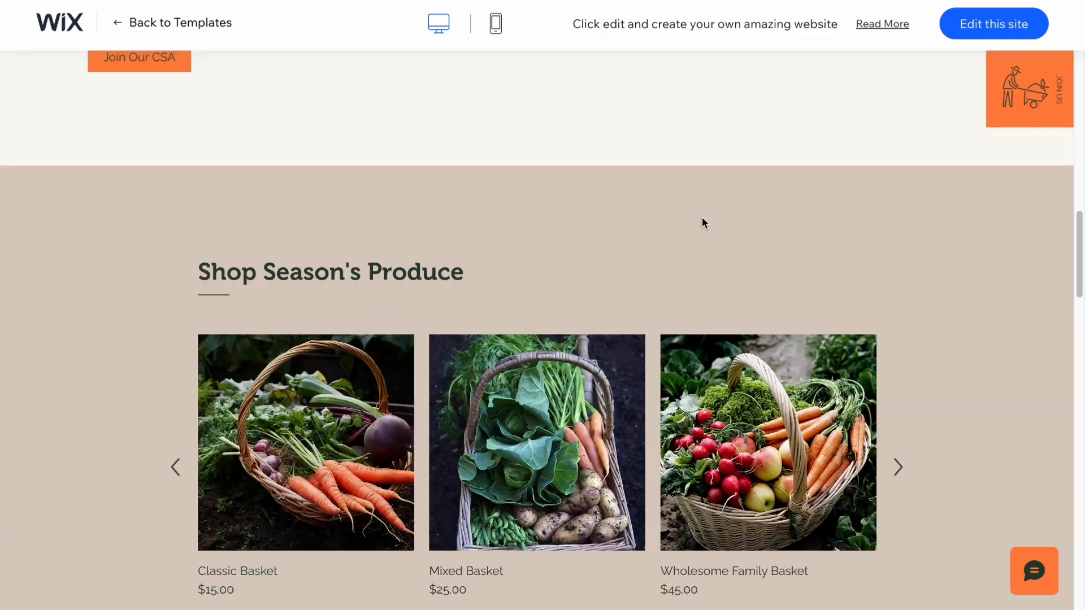
pyautogui.scroll(10, 598, 256)
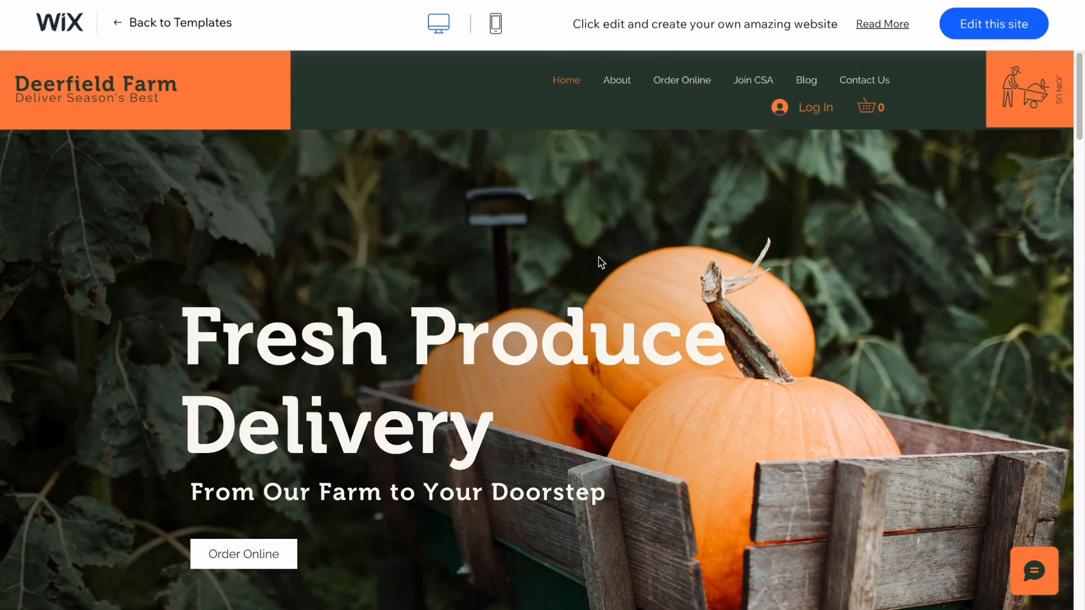
# Start editing a site based on the Farm template and dismiss the AI site content offer.
pyautogui.click(1005, 35)
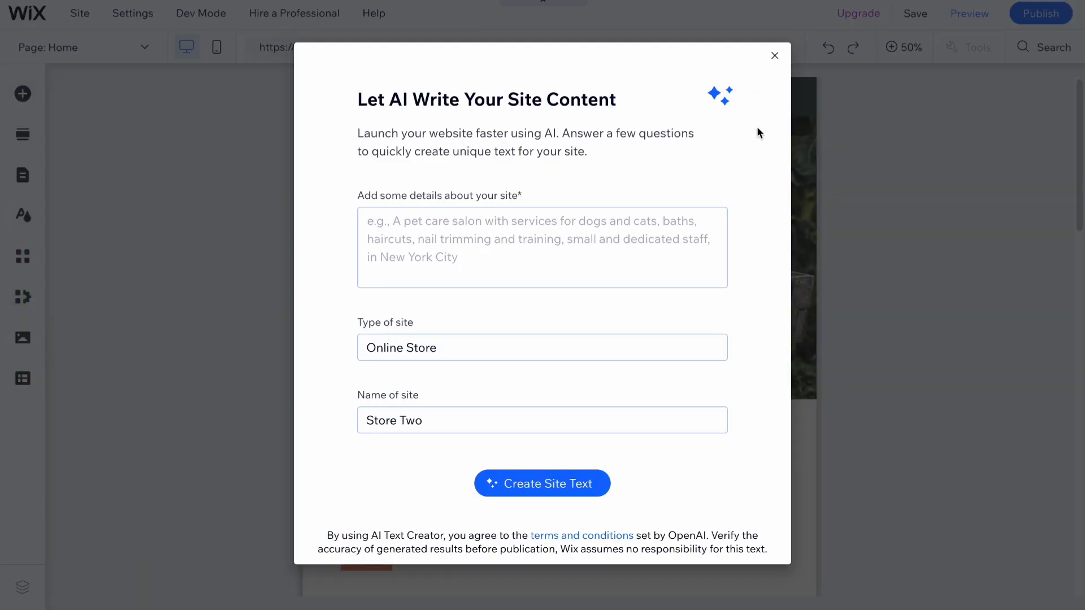
pyautogui.click(780, 63)
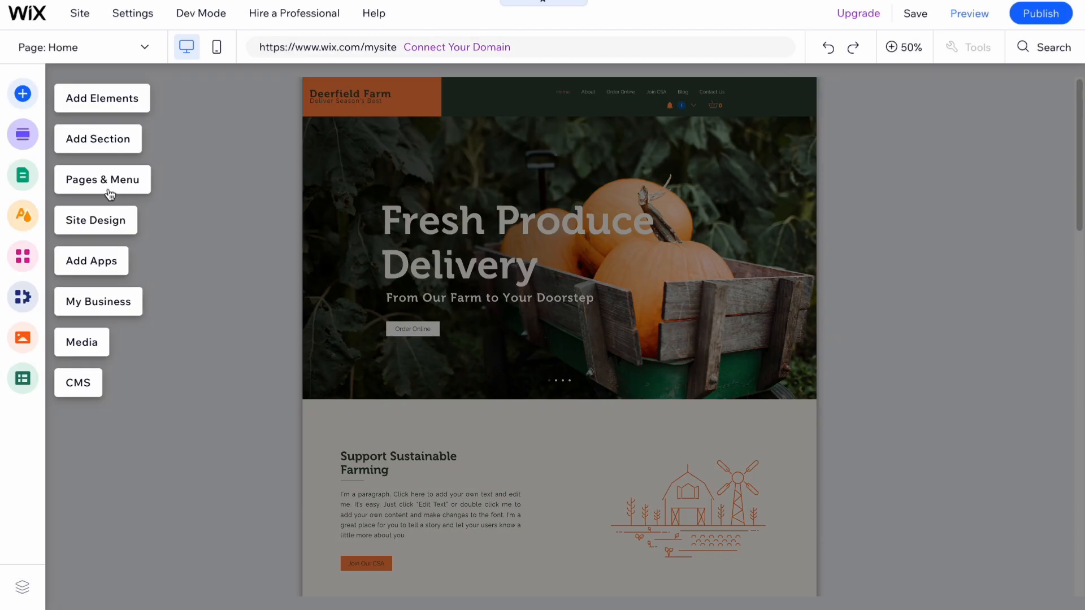
# Delete the Contact Us page from the site's pages.
pyautogui.click(24, 176)
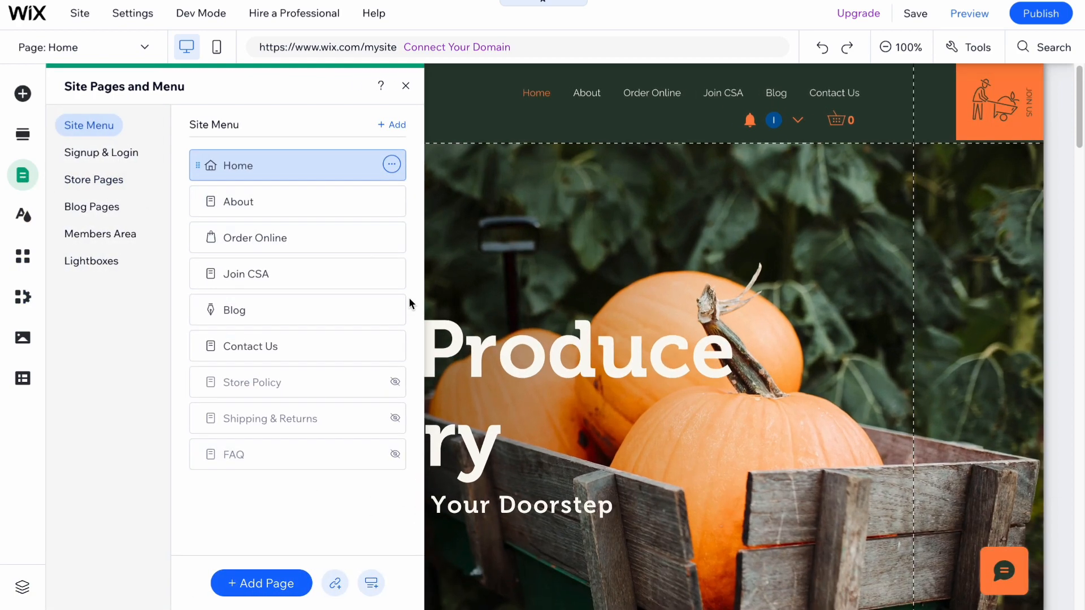
pyautogui.click(392, 345)
pyautogui.click(460, 349)
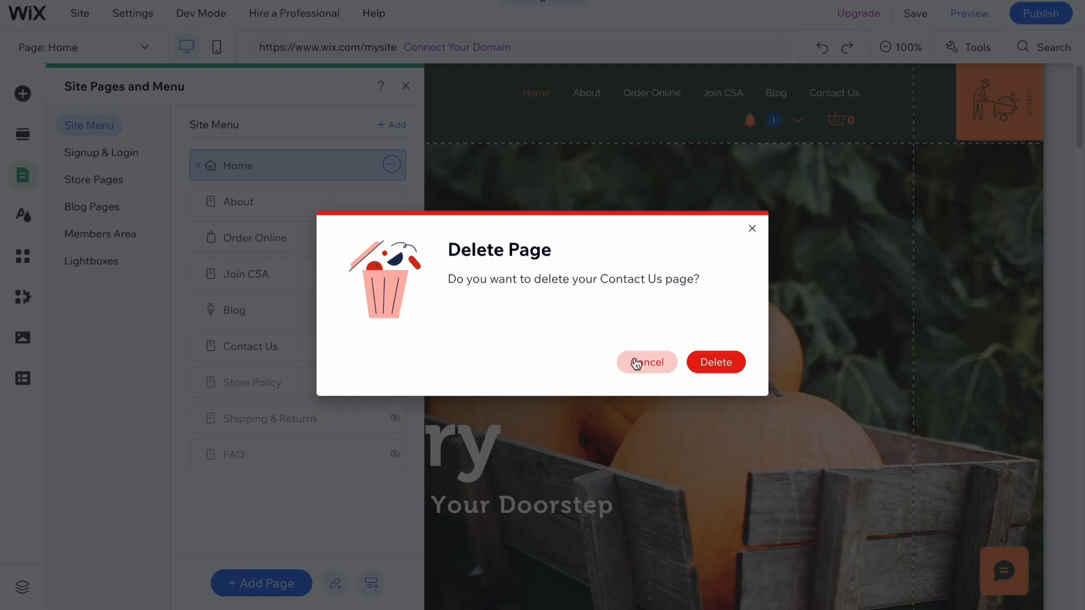
pyautogui.click(691, 366)
# Hide the Blog page from the site menu, then delete it together with its Wix Blog app.
pyautogui.click(392, 309)
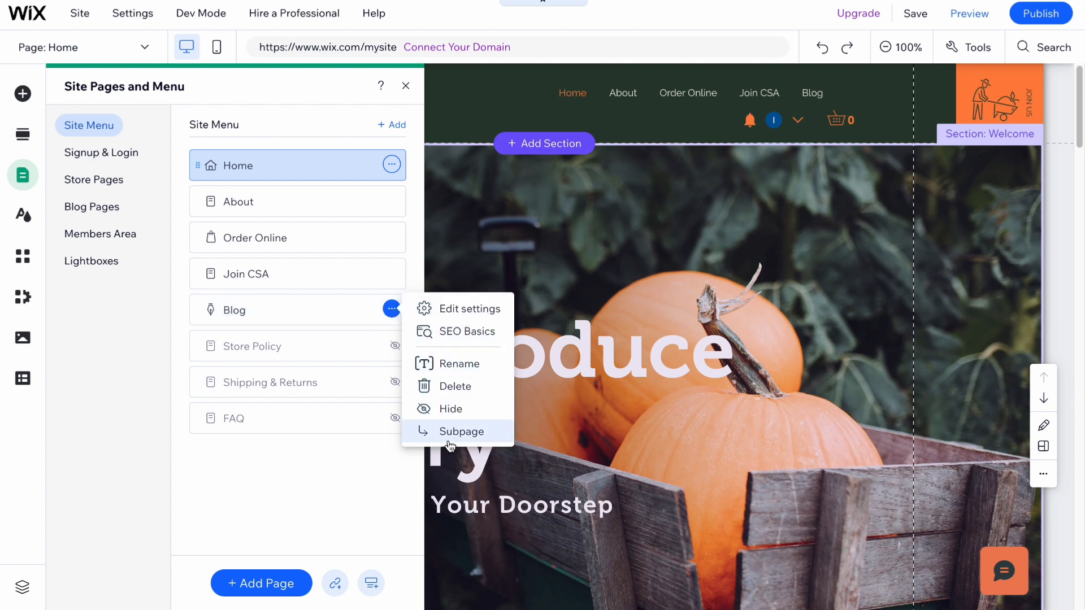
pyautogui.click(452, 406)
pyautogui.click(392, 309)
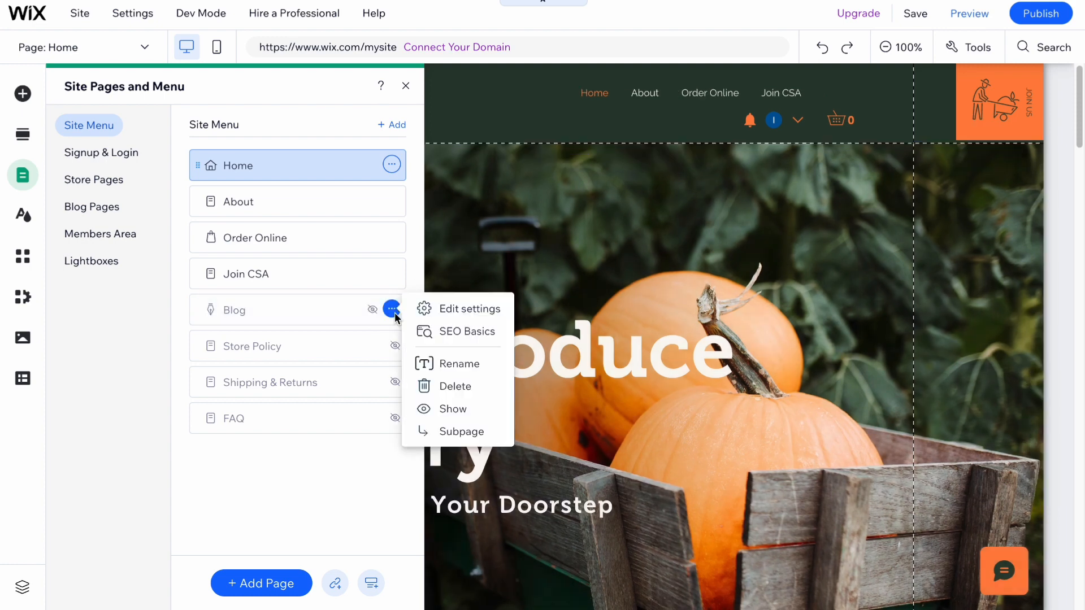
pyautogui.click(455, 382)
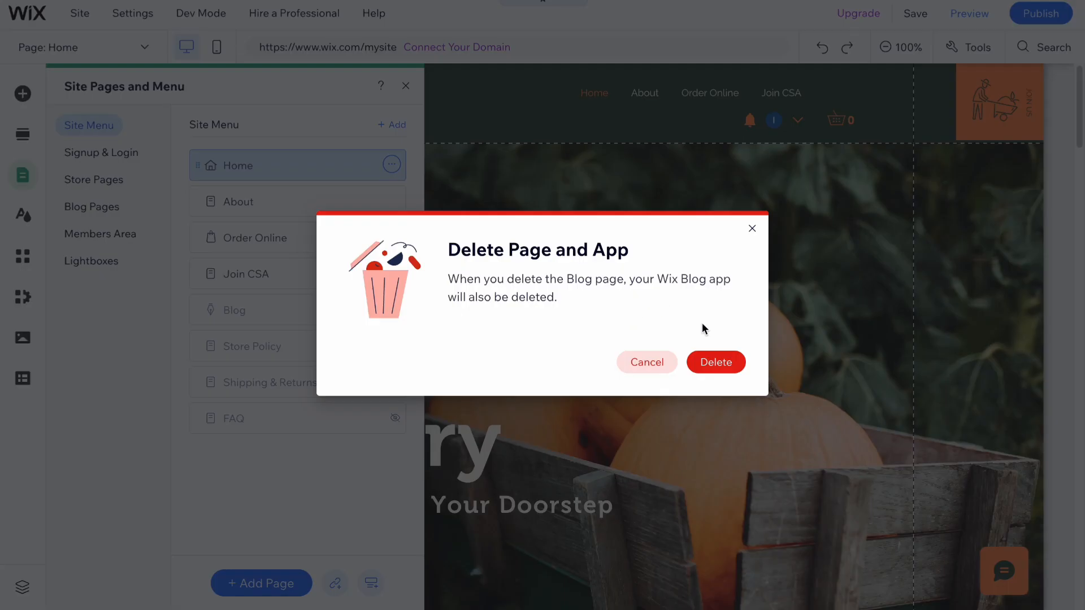
pyautogui.click(716, 362)
# Delete the Join CSA page and the About page from the site's pages.
pyautogui.click(392, 274)
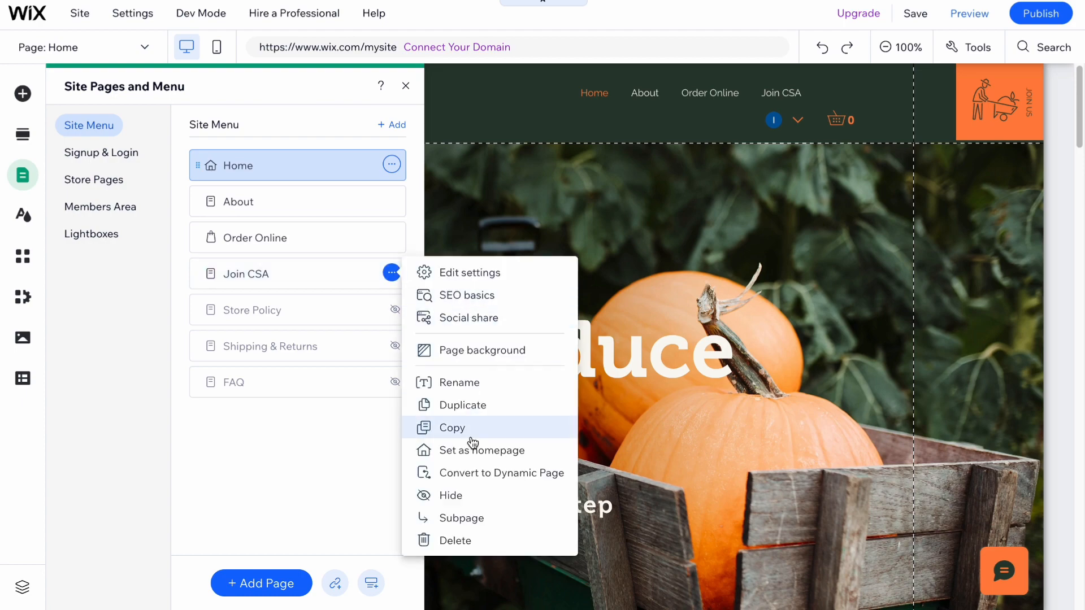
pyautogui.click(469, 540)
pyautogui.click(716, 362)
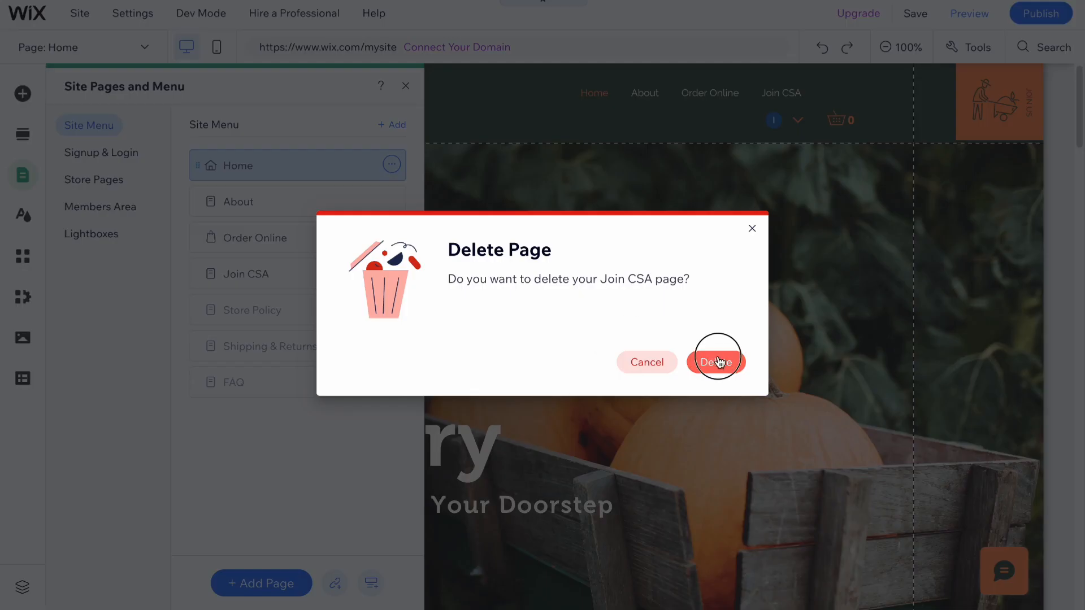
pyautogui.click(392, 200)
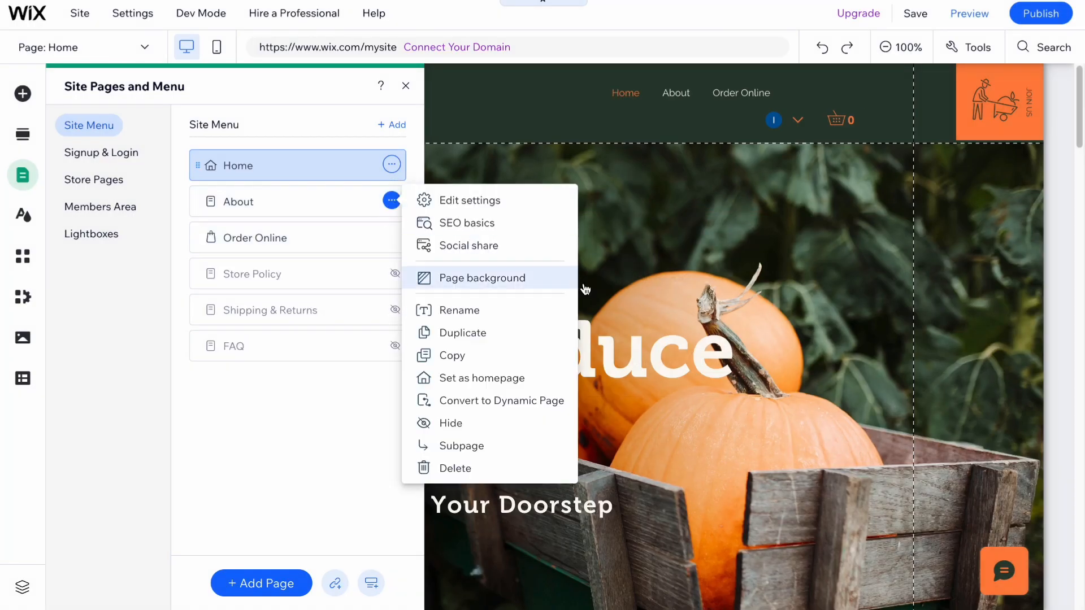
pyautogui.click(455, 468)
pyautogui.click(716, 362)
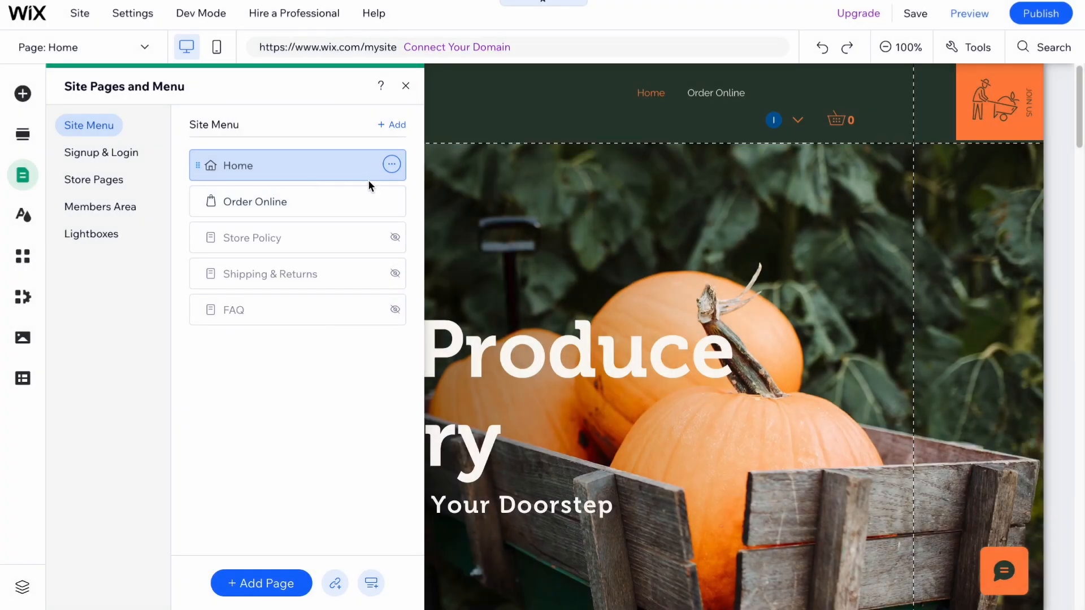
# View the About page templates offered for adding a new page, then close the selection without adding one.
pyautogui.click(276, 578)
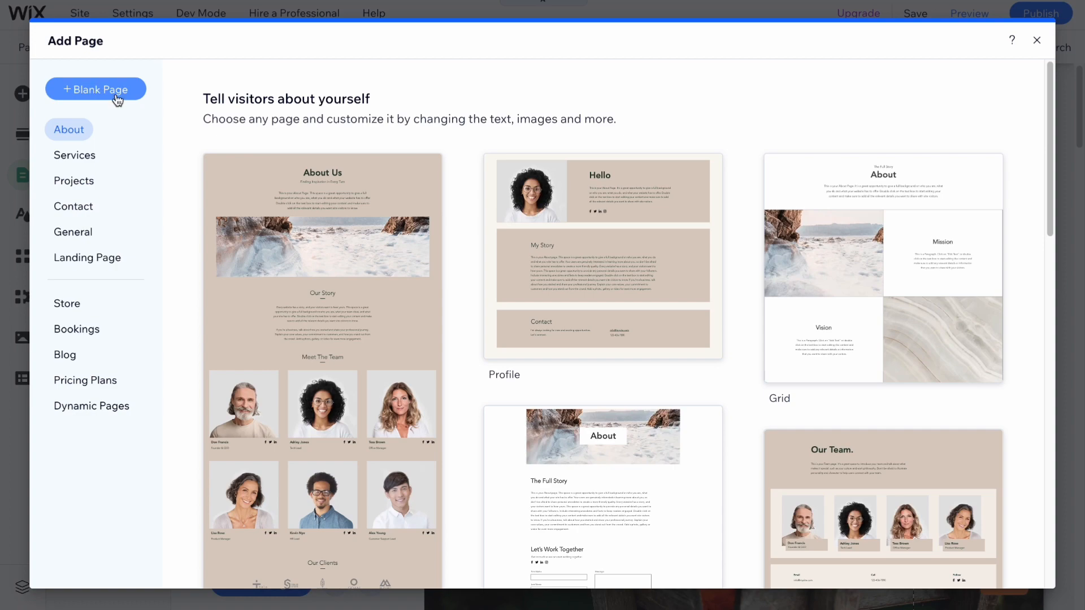
pyautogui.click(1035, 40)
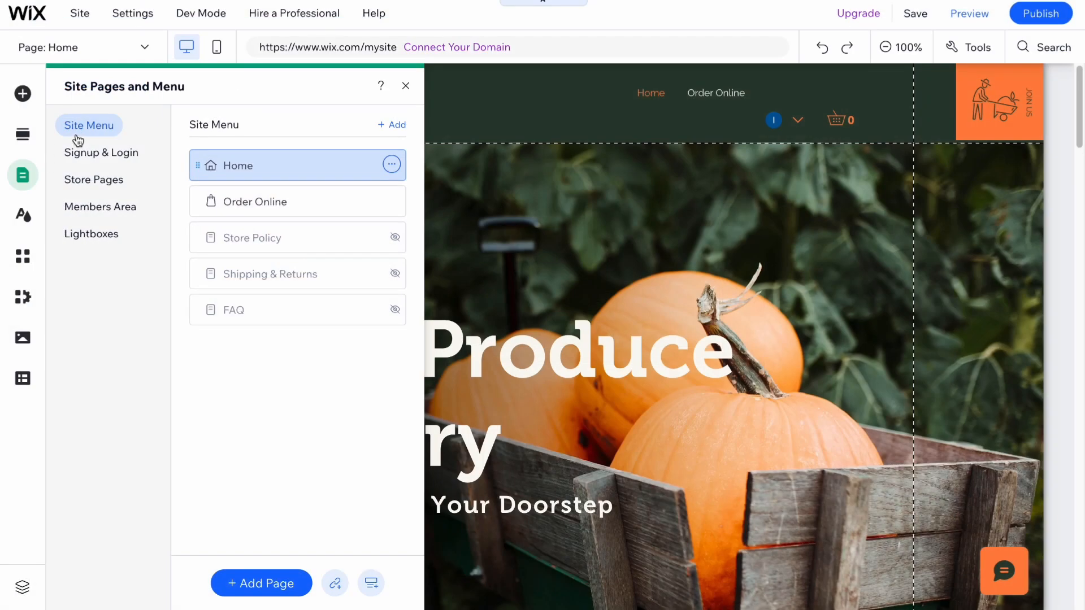
# Try several featured color themes and apply the white, black, cream, tan and brown one to the site.
pyautogui.click(23, 216)
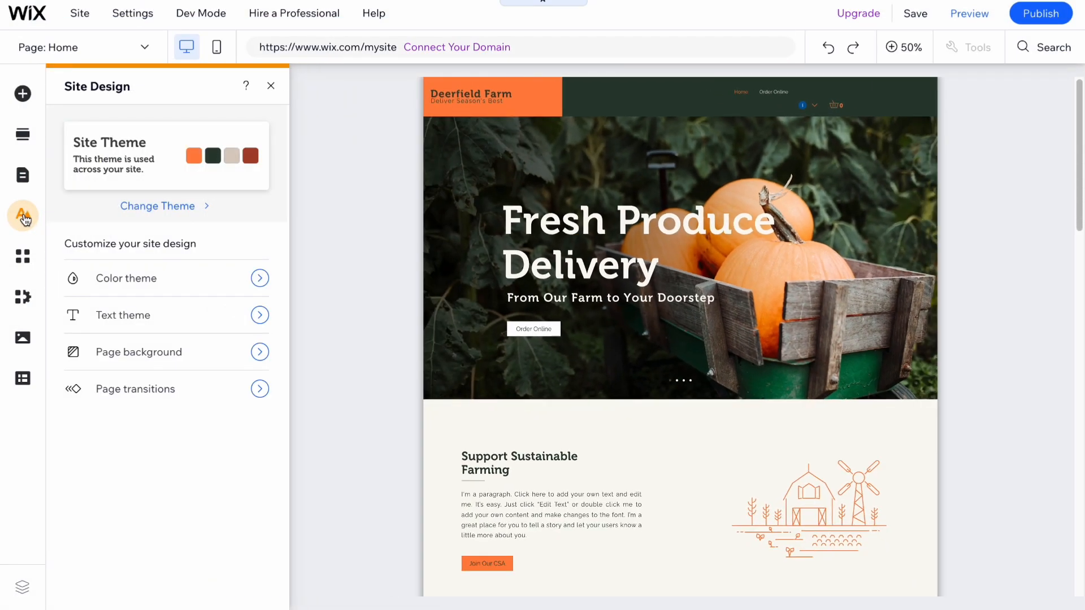
pyautogui.click(159, 277)
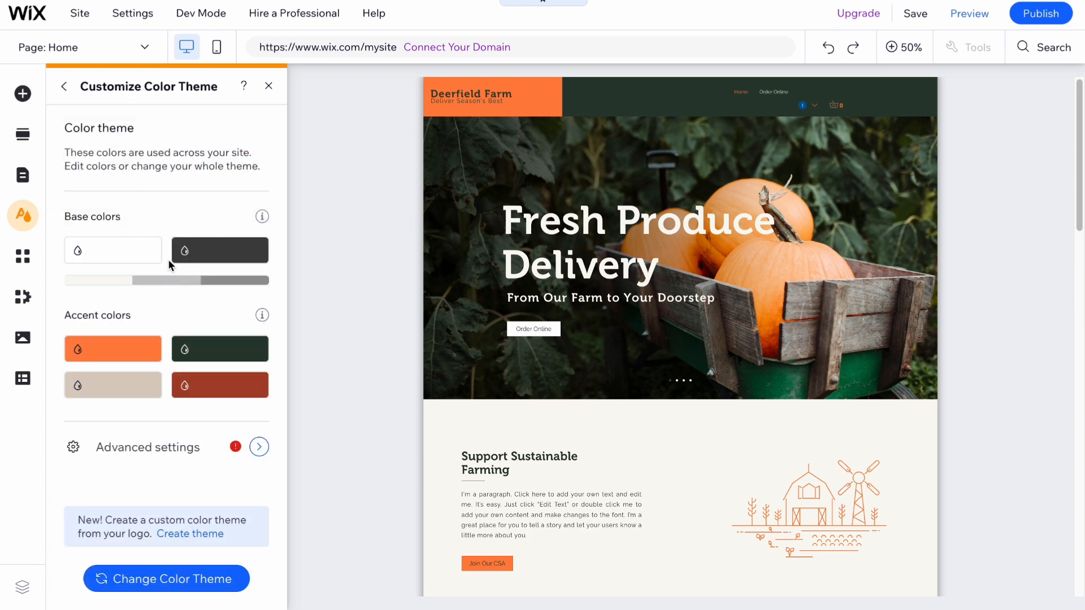
pyautogui.click(207, 531)
pyautogui.click(191, 378)
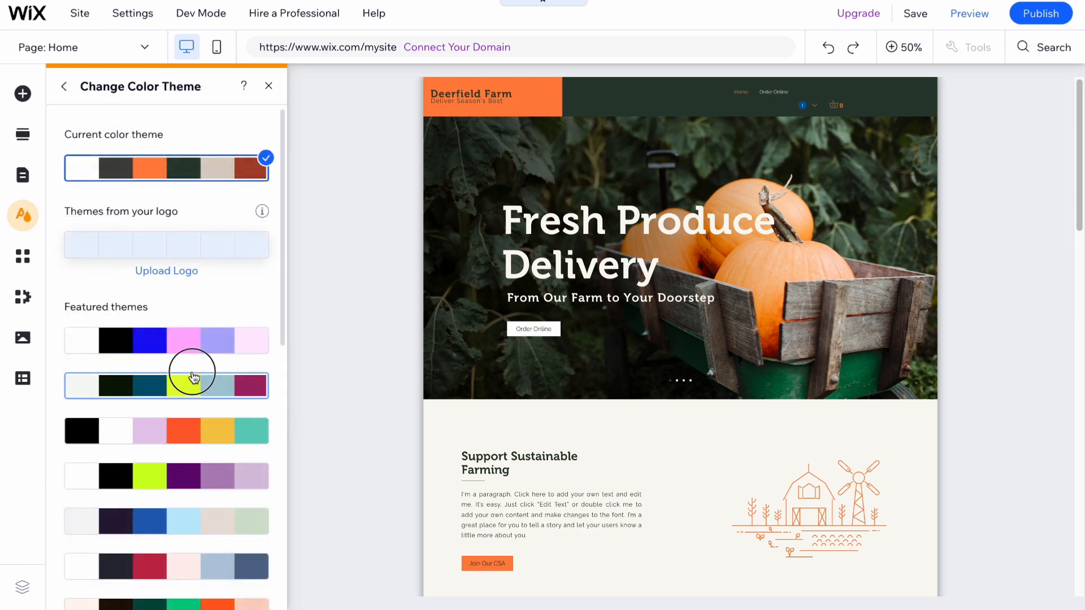
pyautogui.click(166, 481)
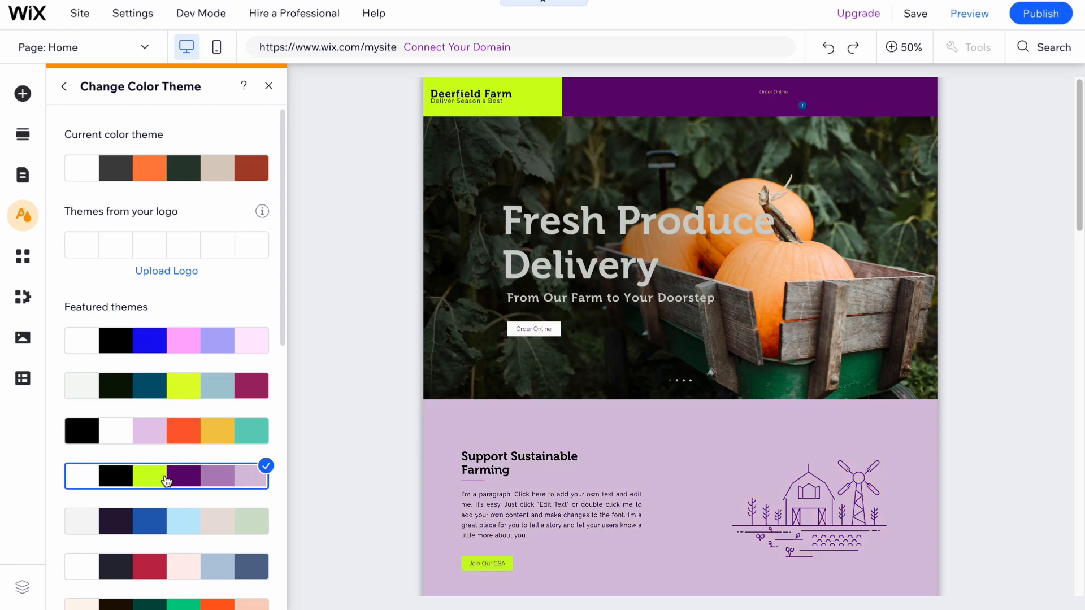
pyautogui.click(186, 419)
pyautogui.scroll(-6, 184, 410)
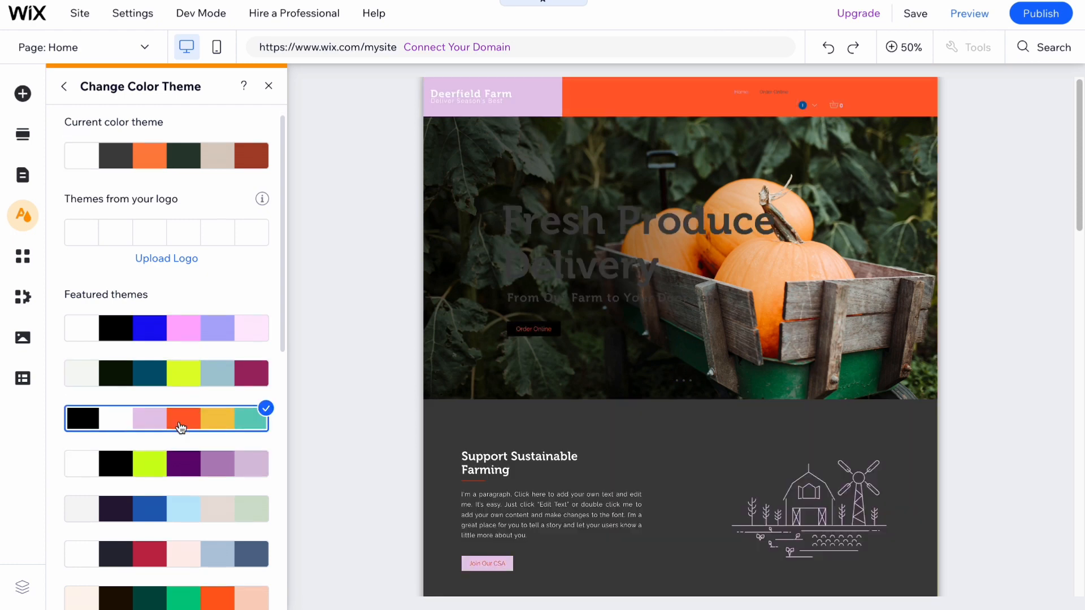
pyautogui.click(182, 395)
pyautogui.click(170, 343)
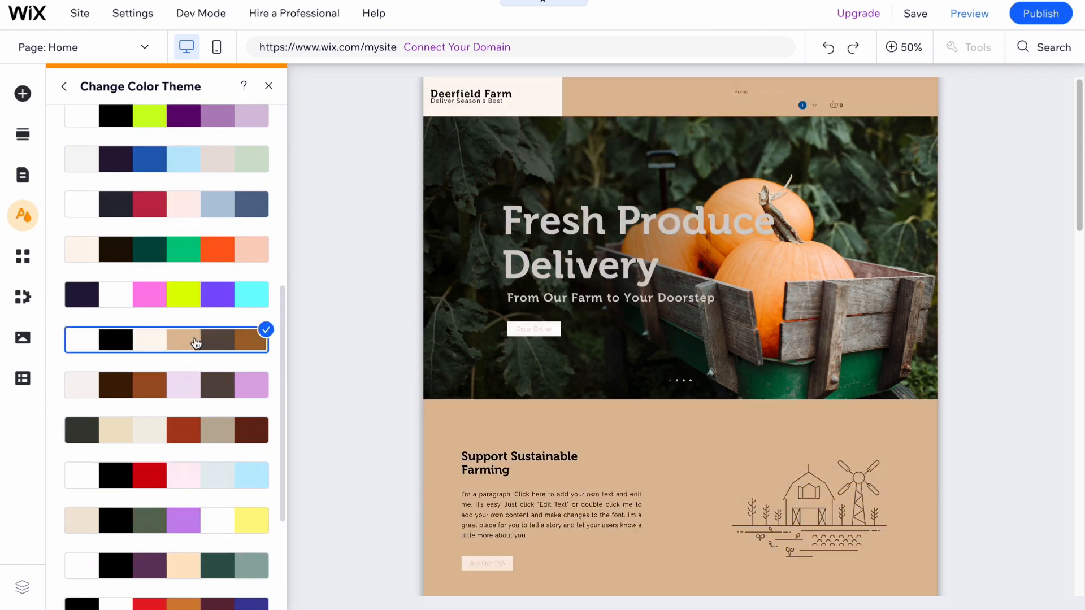
pyautogui.click(60, 89)
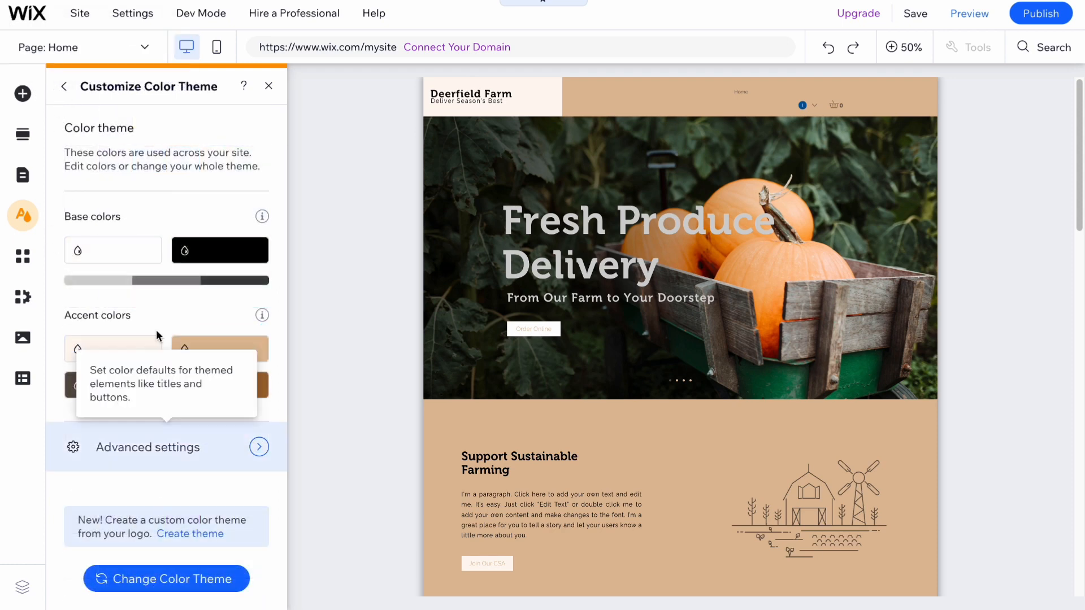
pyautogui.click(68, 88)
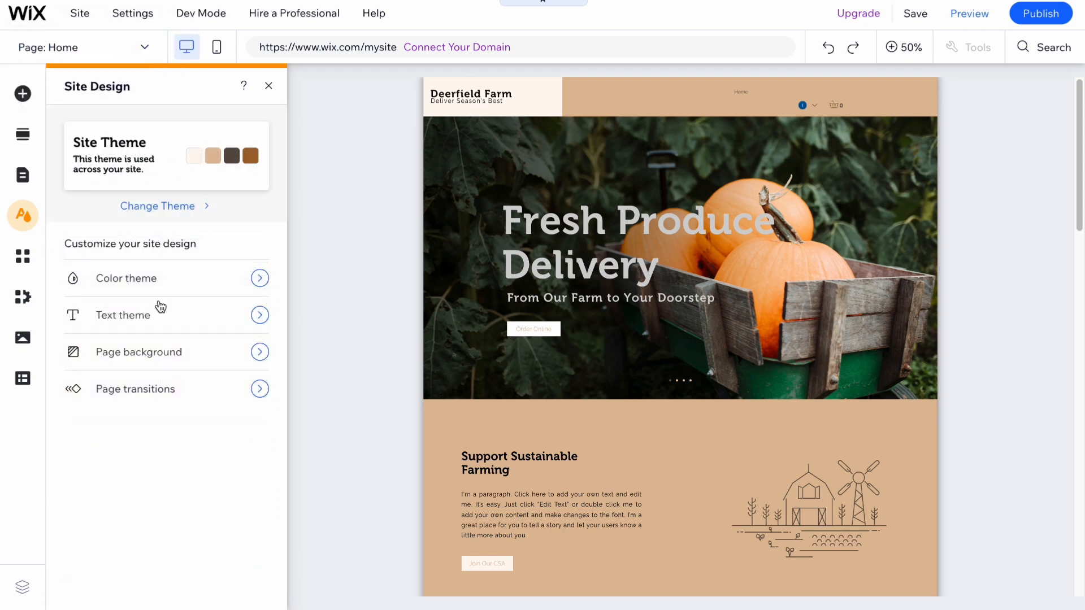
# Try the Fahkwang text theme, and apply the Avenir text theme to the site.
pyautogui.click(145, 315)
pyautogui.click(157, 587)
pyautogui.click(135, 477)
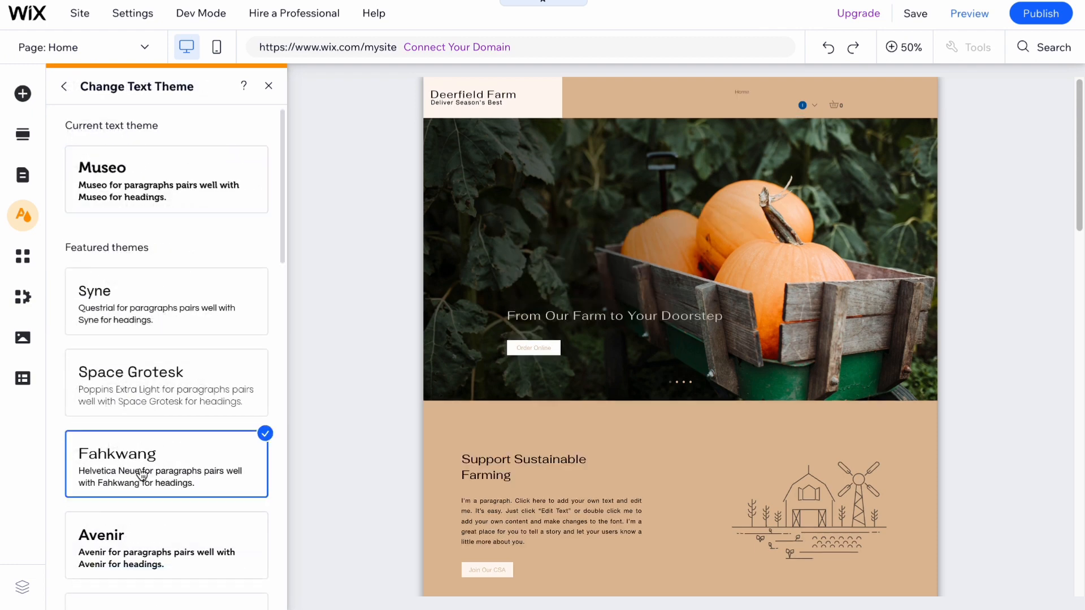
pyautogui.click(133, 538)
pyautogui.click(65, 86)
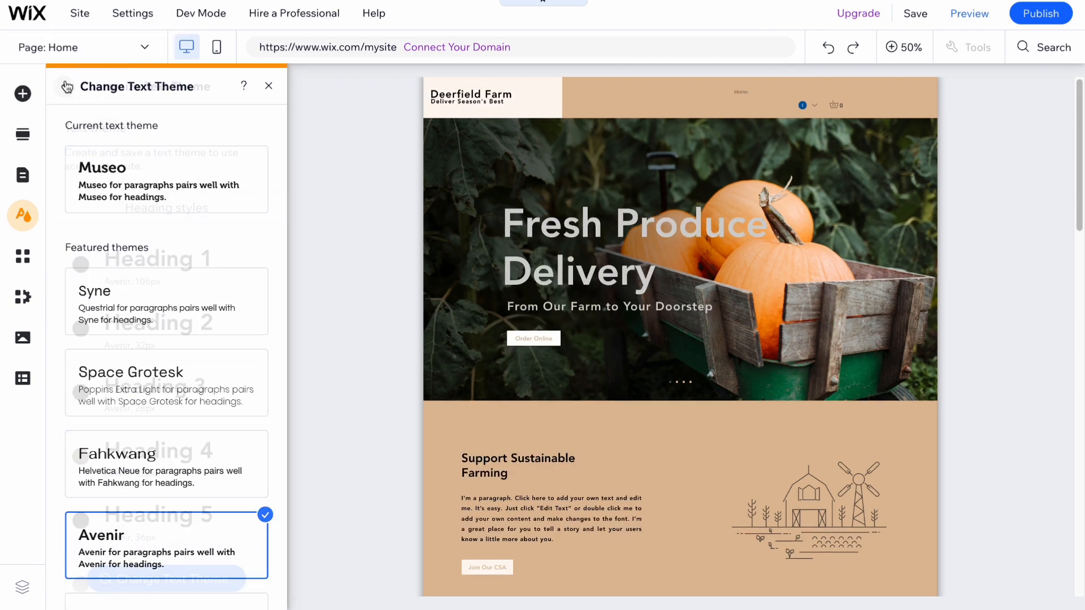
pyautogui.click(65, 87)
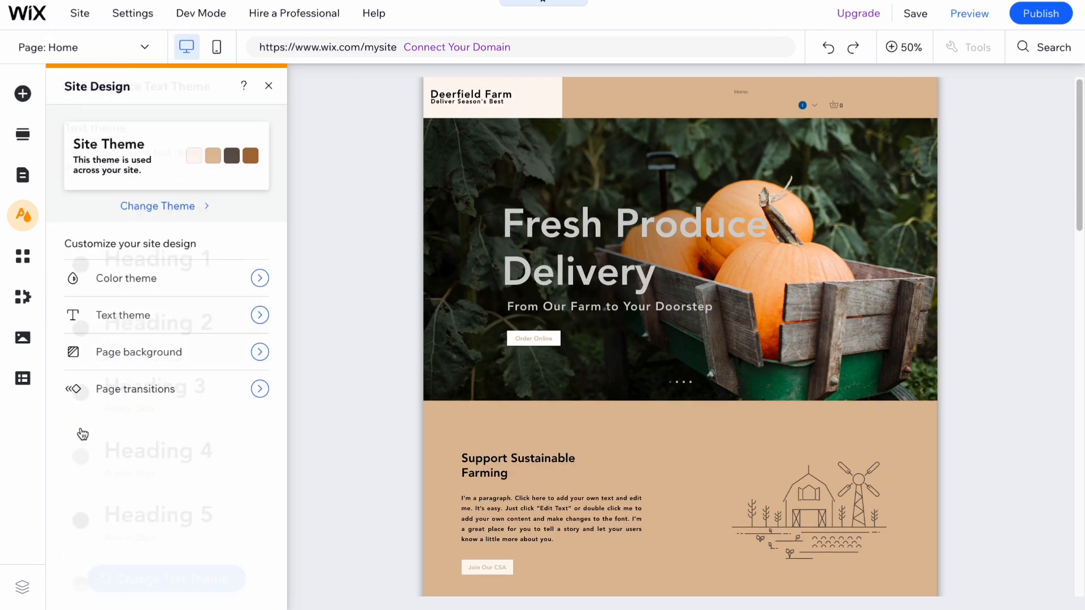
# Set the site's page transition to Horizontal.
pyautogui.click(141, 396)
pyautogui.click(180, 173)
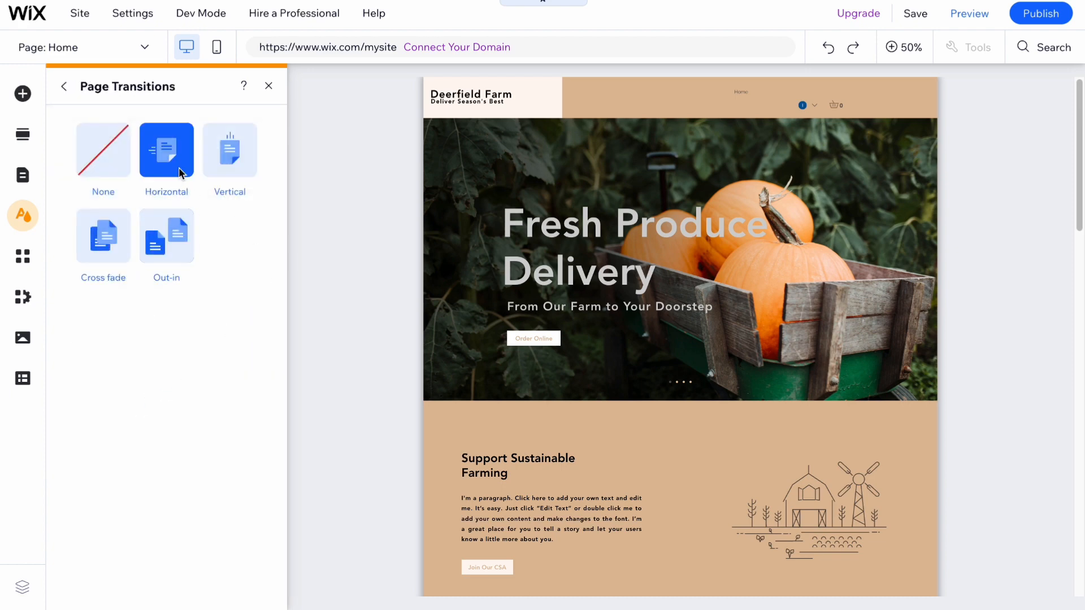
pyautogui.click(66, 88)
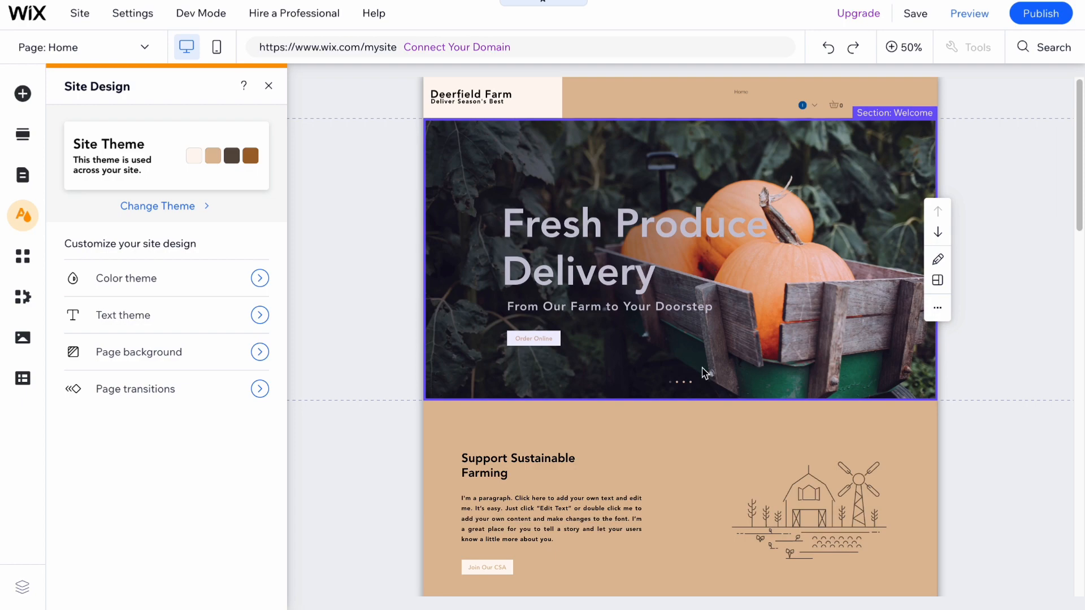
# Duplicate the Support Sustainable Farming section on the home page.
pyautogui.scroll(-15, 702, 368)
pyautogui.scroll(15, 703, 368)
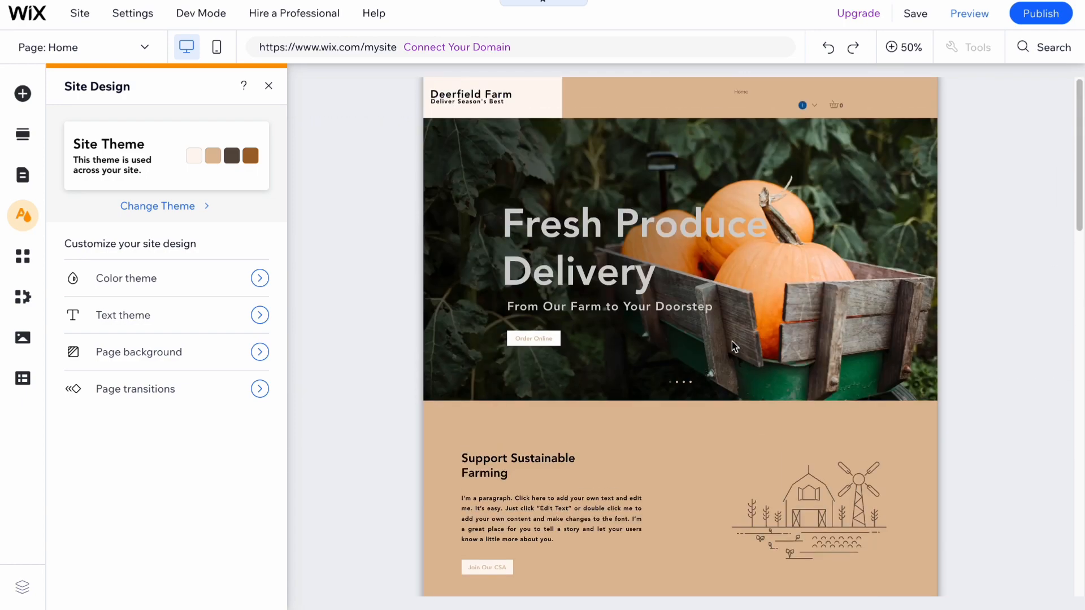
pyautogui.scroll(-3, 782, 336)
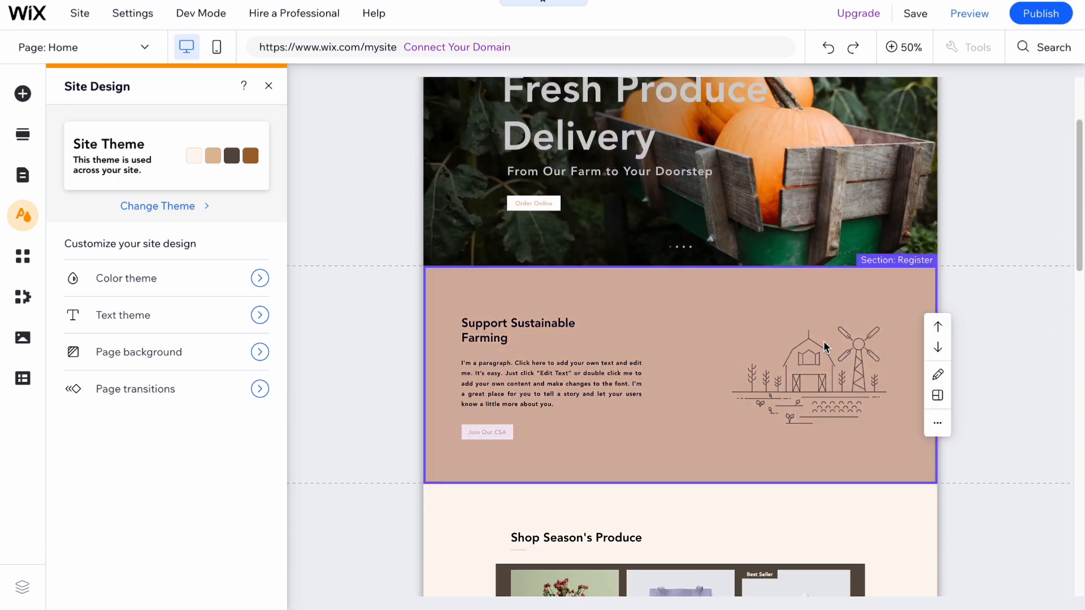
pyautogui.click(937, 422)
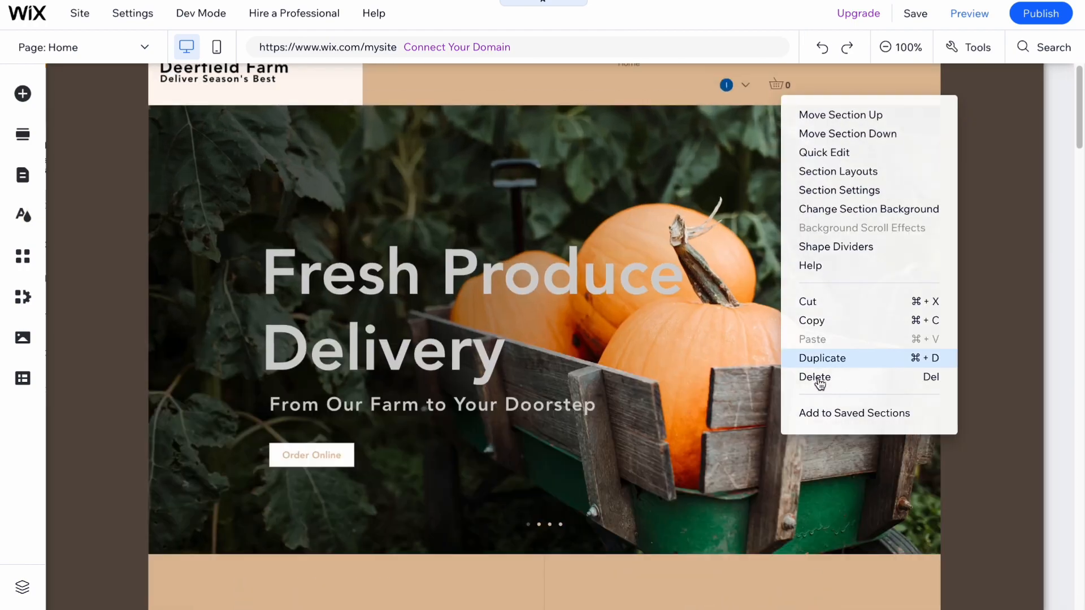
pyautogui.click(822, 358)
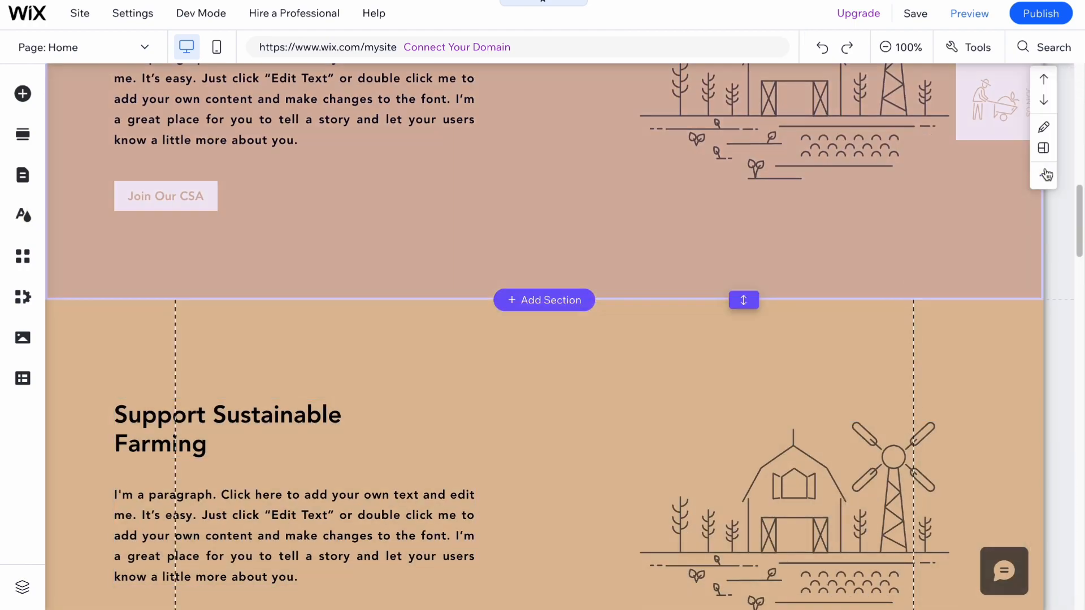
# Delete both copies of the Support Sustainable Farming section from the home page.
pyautogui.click(1046, 175)
pyautogui.click(899, 452)
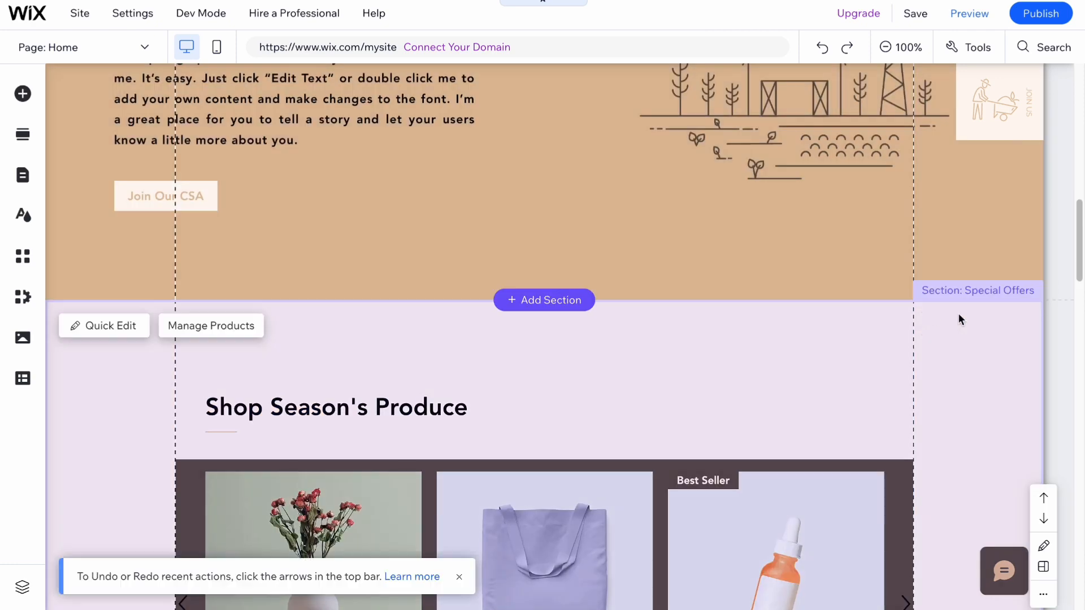
pyautogui.click(1043, 176)
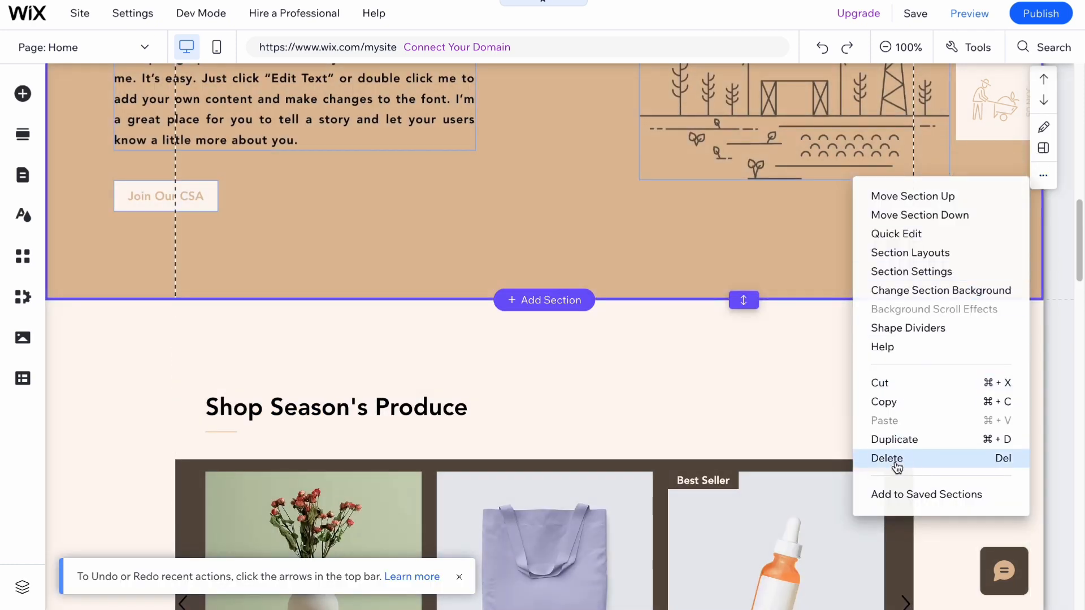
pyautogui.click(897, 459)
# Delete the Decorative section with the farm market photos below Shop Season's Produce.
pyautogui.click(886, 47)
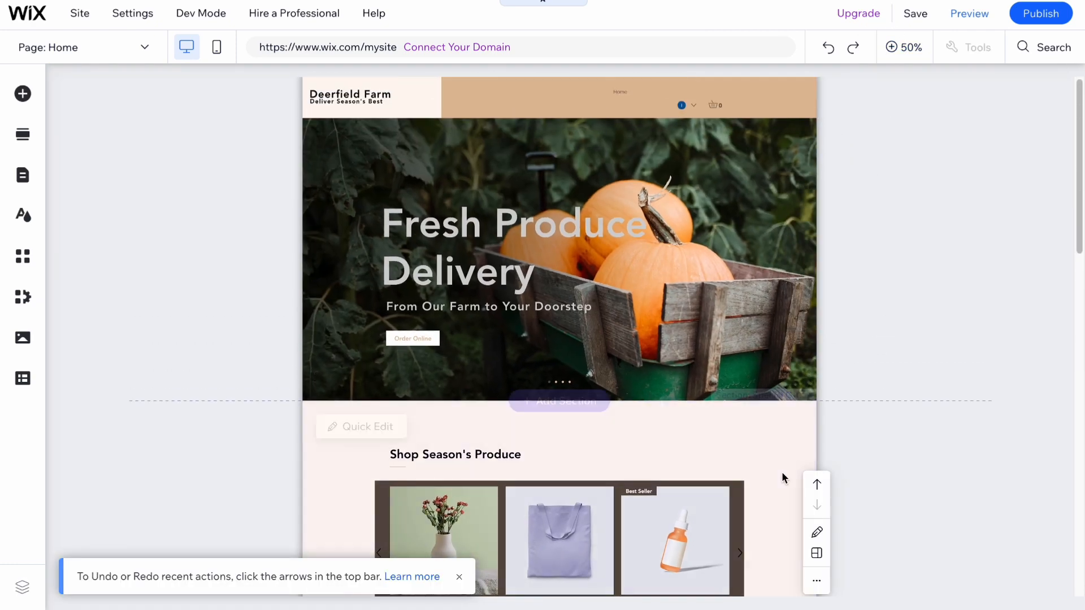
pyautogui.scroll(-5, 782, 473)
pyautogui.scroll(-2, 764, 304)
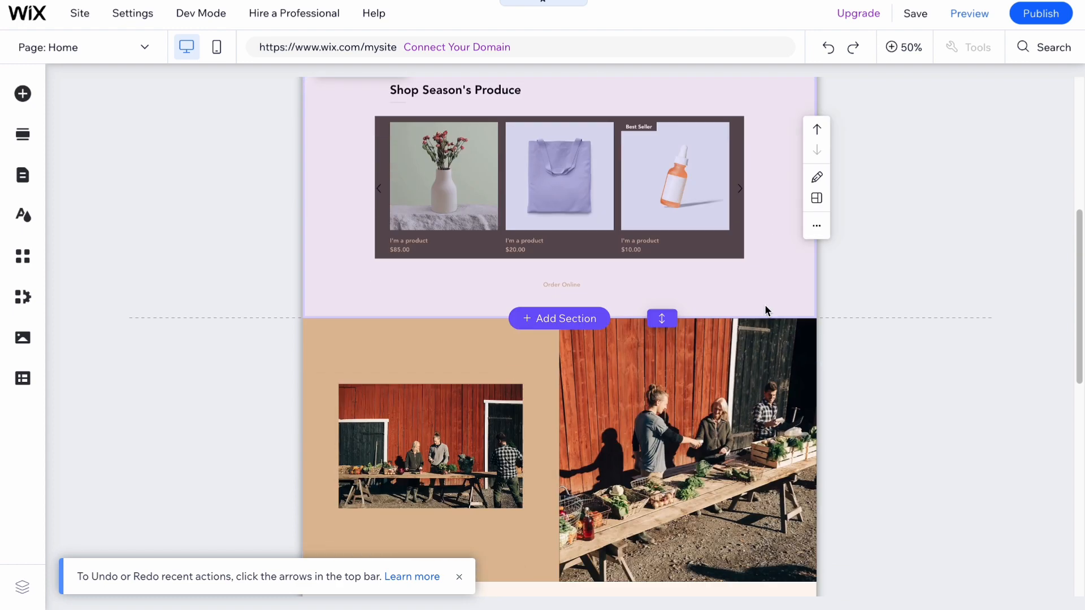
pyautogui.click(823, 472)
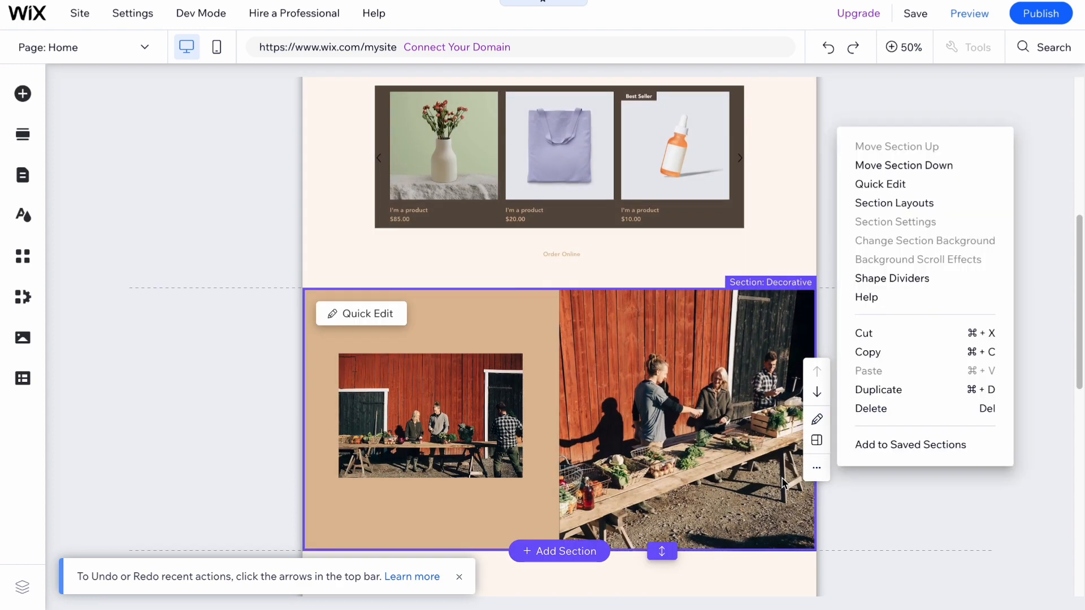
pyautogui.click(891, 412)
# Delete the empty section with the See More link above the footer.
pyautogui.scroll(-5, 780, 431)
pyautogui.click(797, 237)
pyautogui.click(813, 194)
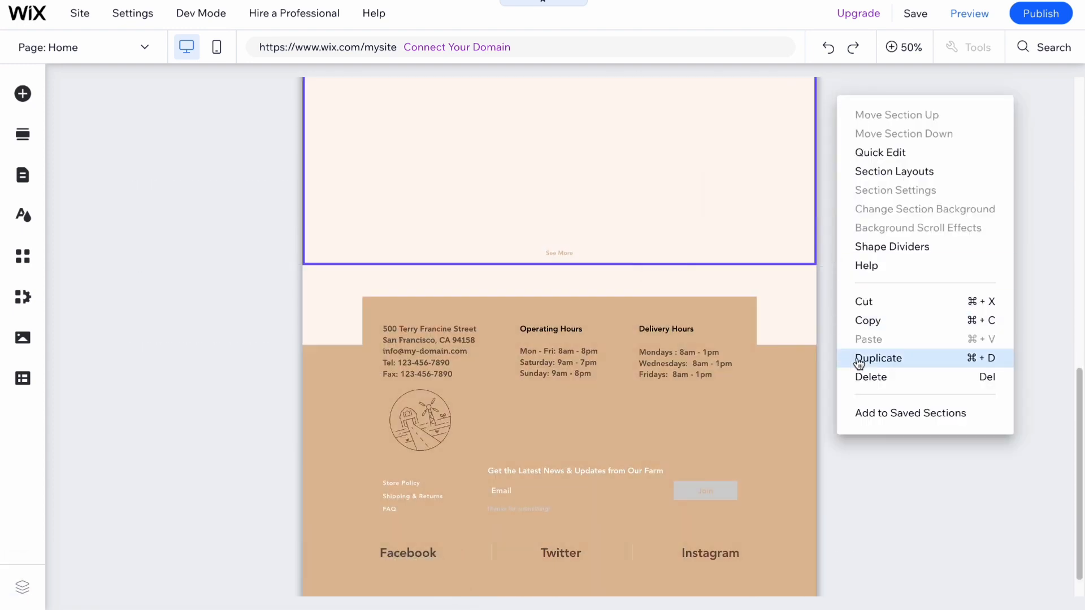
pyautogui.click(867, 375)
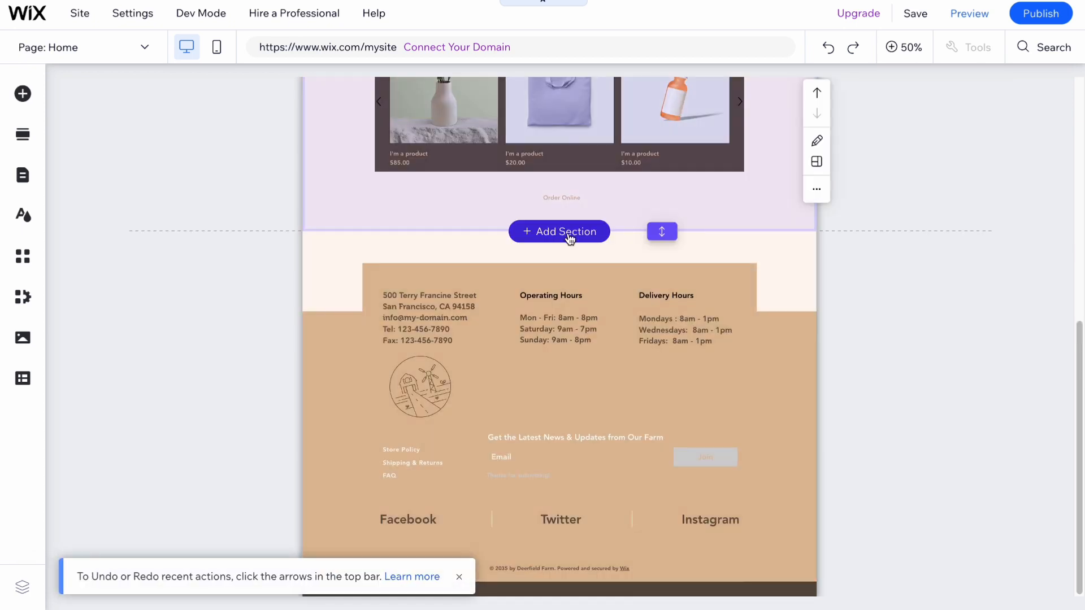
# Add the four-member Our Team section from the Team designs between Shop Season's Produce and the footer.
pyautogui.click(559, 231)
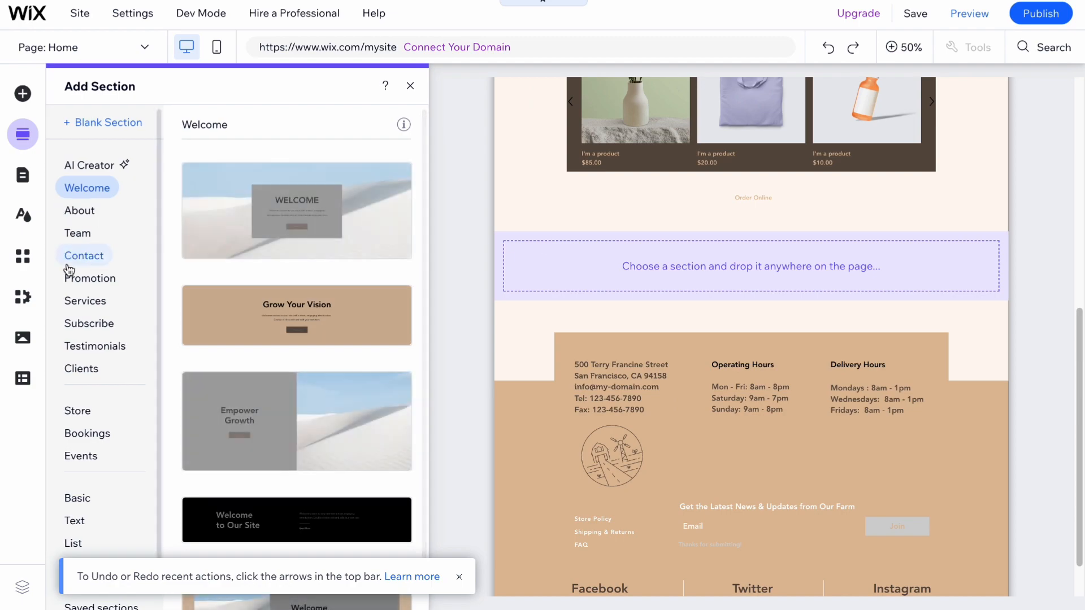
pyautogui.click(79, 233)
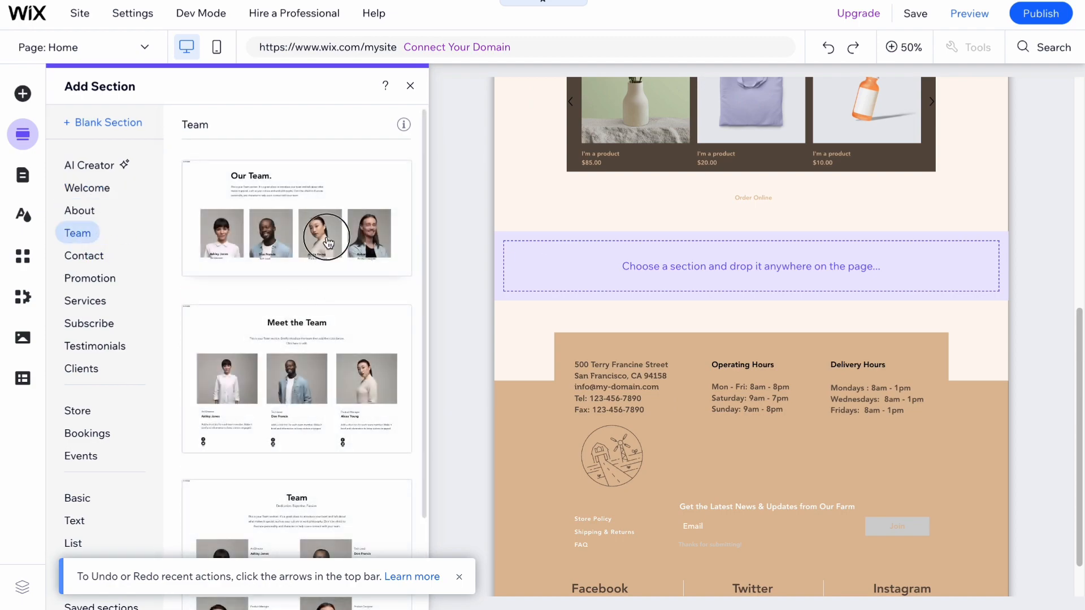
pyautogui.click(328, 237)
pyautogui.scroll(15, 431, 126)
pyautogui.scroll(-20, 428, 120)
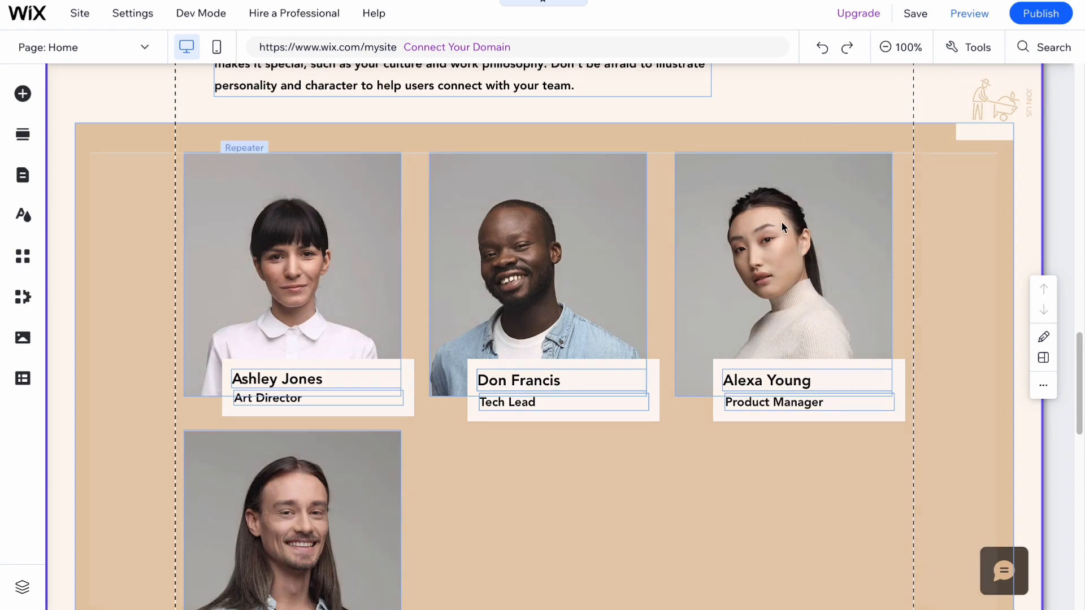
# Move the Our Team heading slightly right and up, then select the description paragraph beneath it.
pyautogui.scroll(5, 528, 264)
pyautogui.moveTo(310, 270); pyautogui.dragTo(343, 262)
pyautogui.scroll(-3, 405, 392)
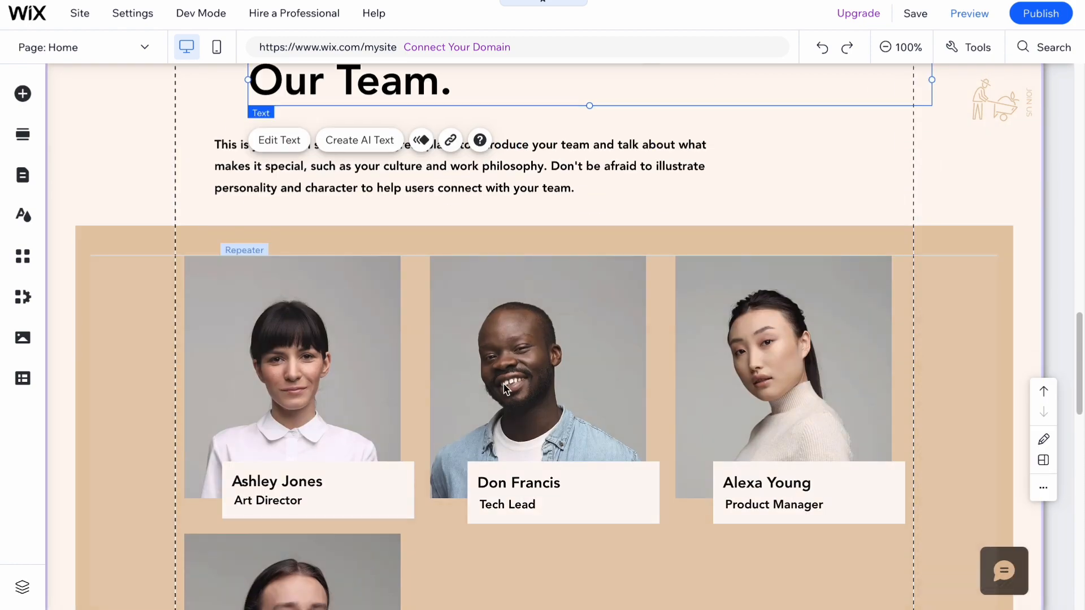
pyautogui.click(418, 197)
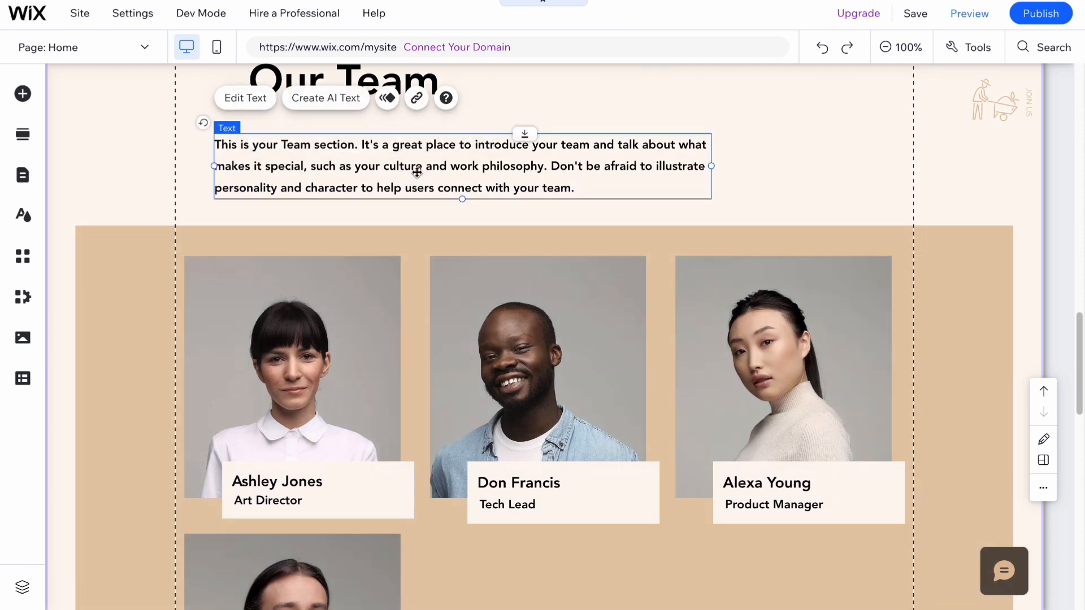
# Replace the description paragraph under the Our Team heading with an outlined arrow button, enlarged to span most of the content width.
pyautogui.press('Delete')
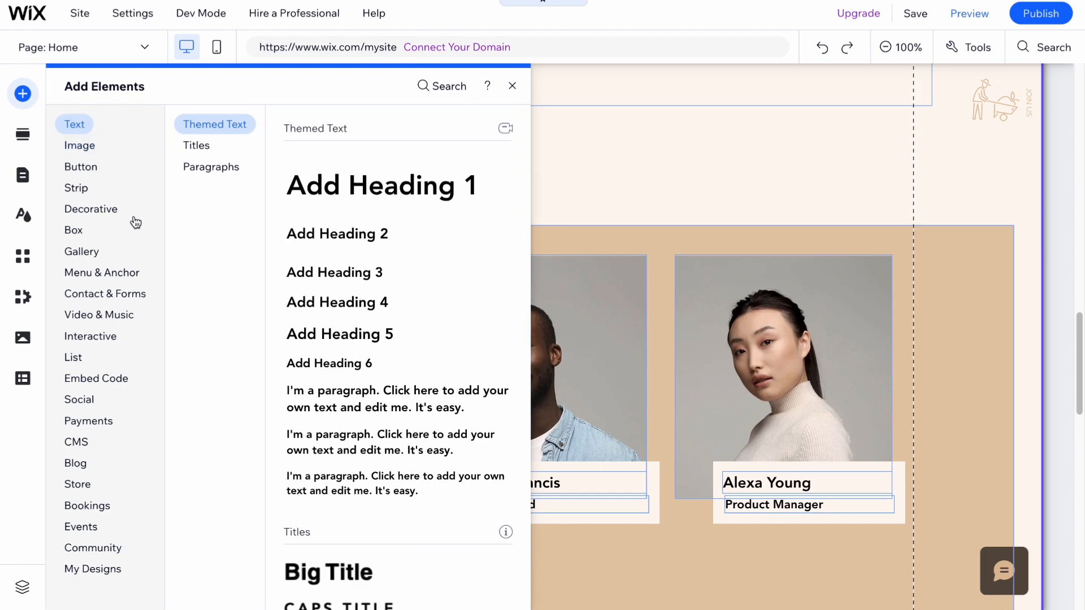
pyautogui.moveTo(80, 168)
pyautogui.moveTo(367, 226); pyautogui.dragTo(877, 201)
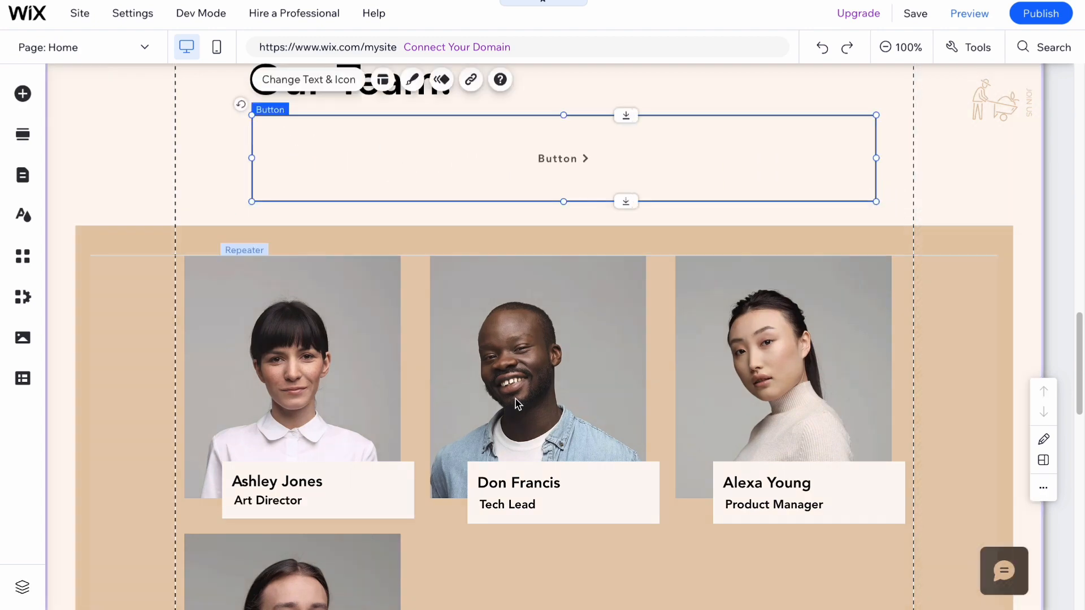
# Shift the member photos in the Our Team repeater slightly left and up within their cards.
pyautogui.click(541, 373)
pyautogui.click(335, 368)
pyautogui.moveTo(335, 368); pyautogui.dragTo(150, 275)
pyautogui.click(308, 364)
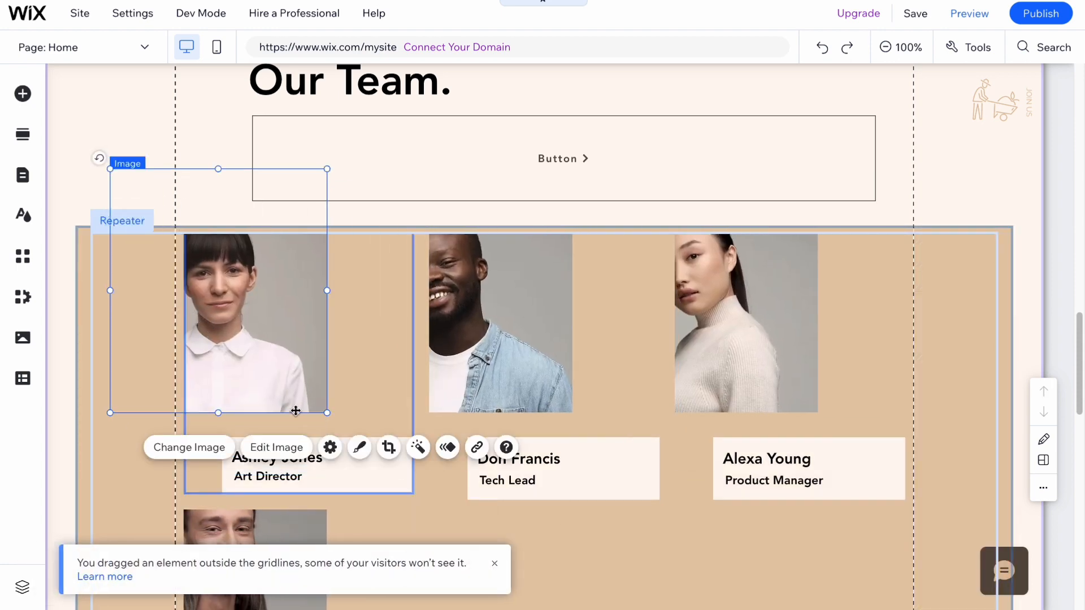
pyautogui.moveTo(253, 335); pyautogui.dragTo(304, 370)
pyautogui.click(508, 461)
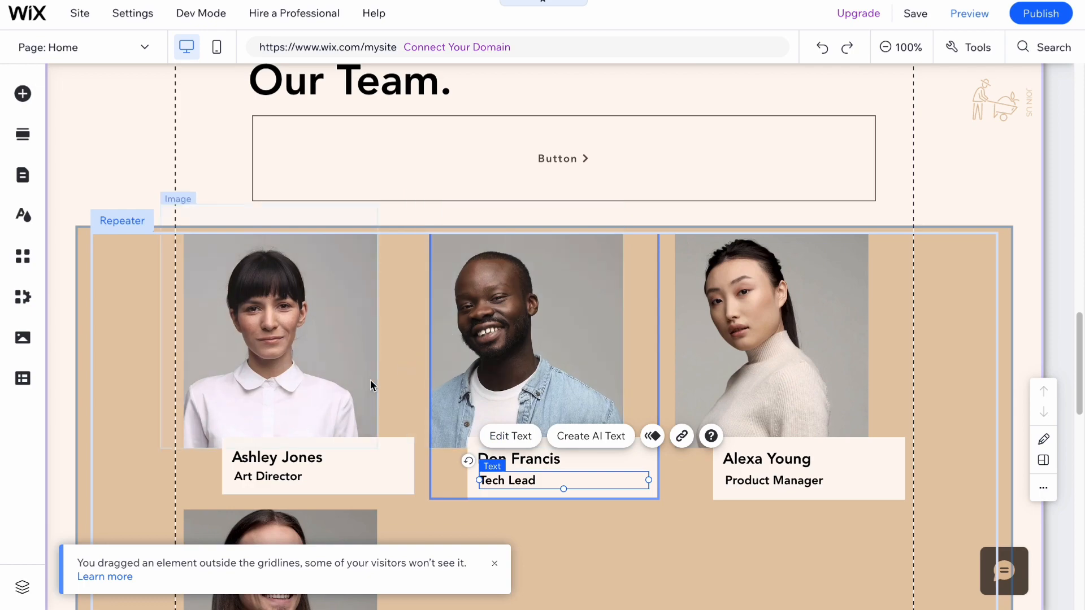
pyautogui.scroll(-2, 412, 405)
pyautogui.click(650, 508)
pyautogui.scroll(3, 748, 169)
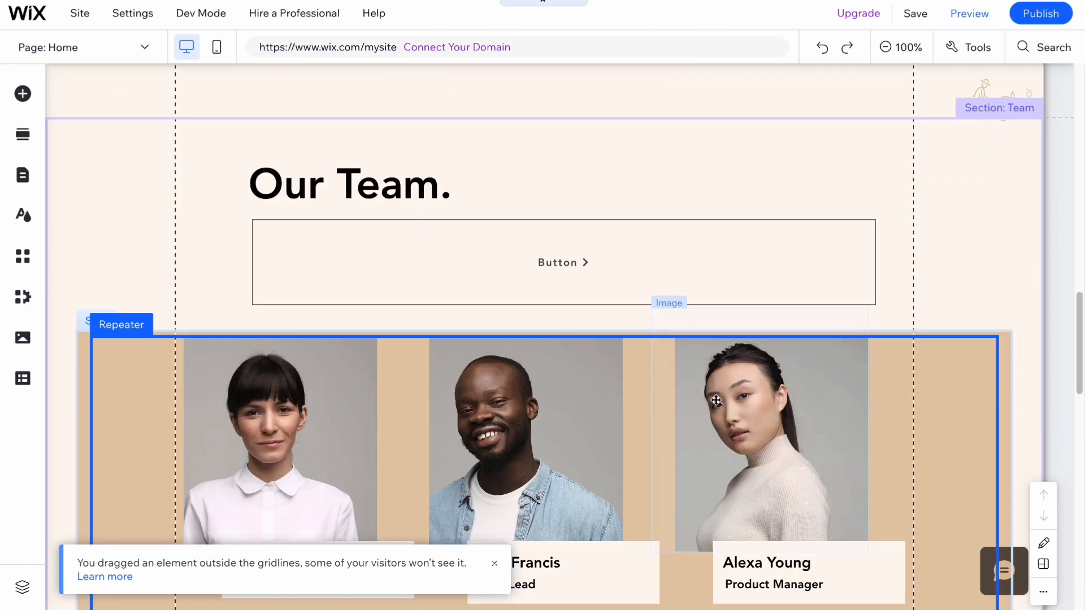
# Save the site with the free wixsite.com domain and return to the editor.
pyautogui.scroll(5, 749, 170)
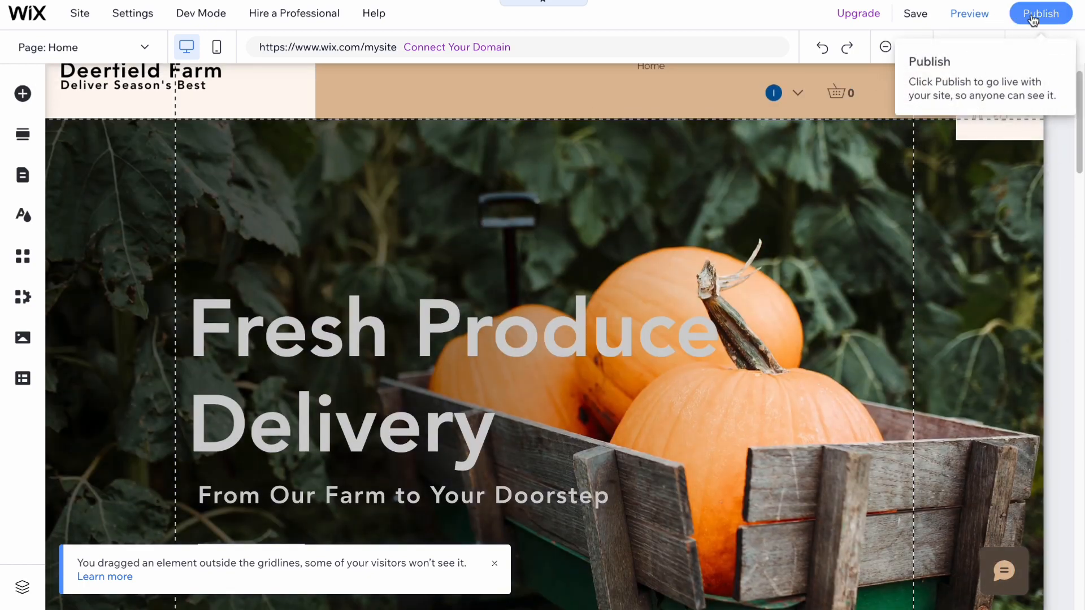
pyautogui.click(1041, 13)
pyautogui.click(729, 439)
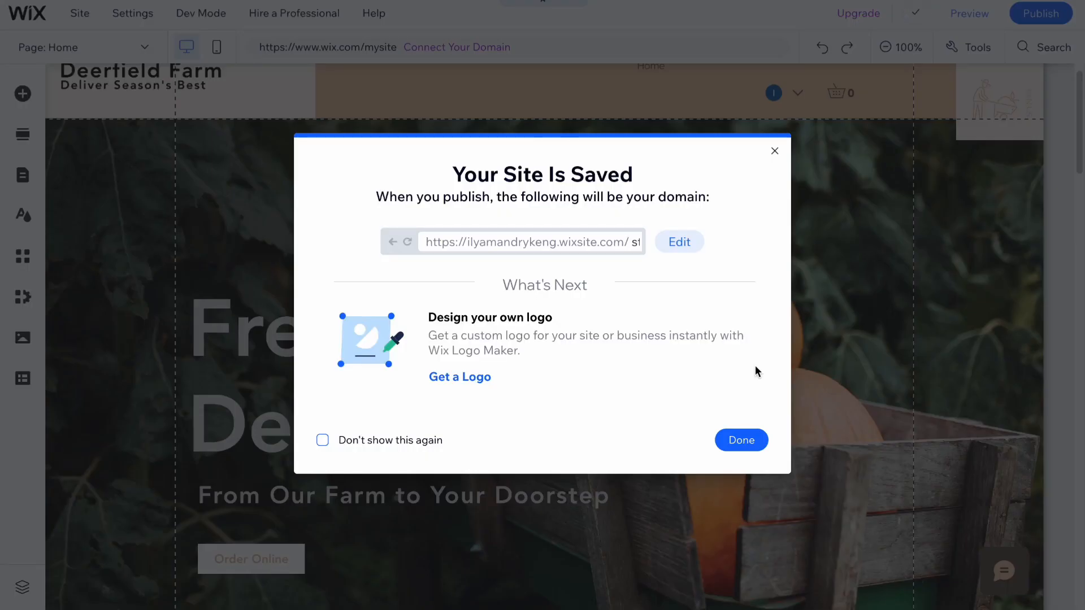
pyautogui.click(739, 440)
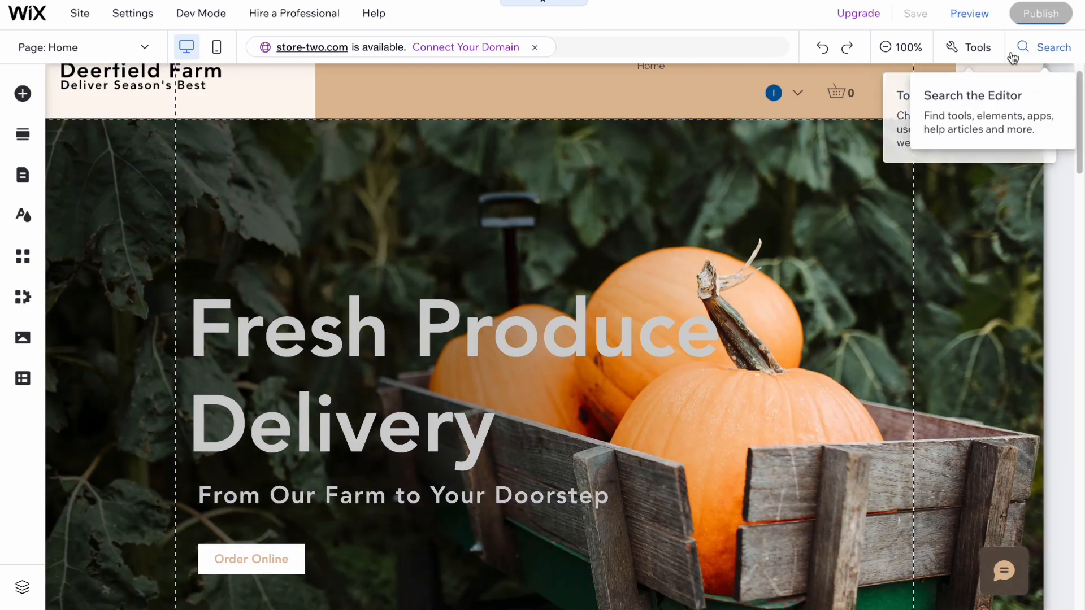
# Publish the site, select its live address, and close the publishing and mobile editing dialogs.
pyautogui.click(1038, 16)
pyautogui.click(656, 241)
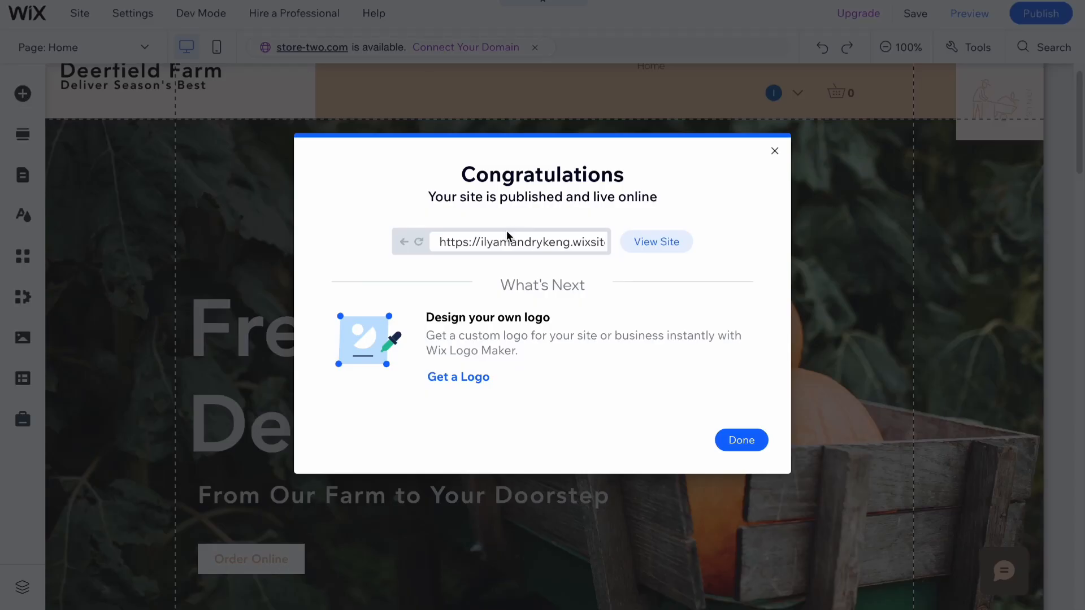
pyautogui.click(508, 237)
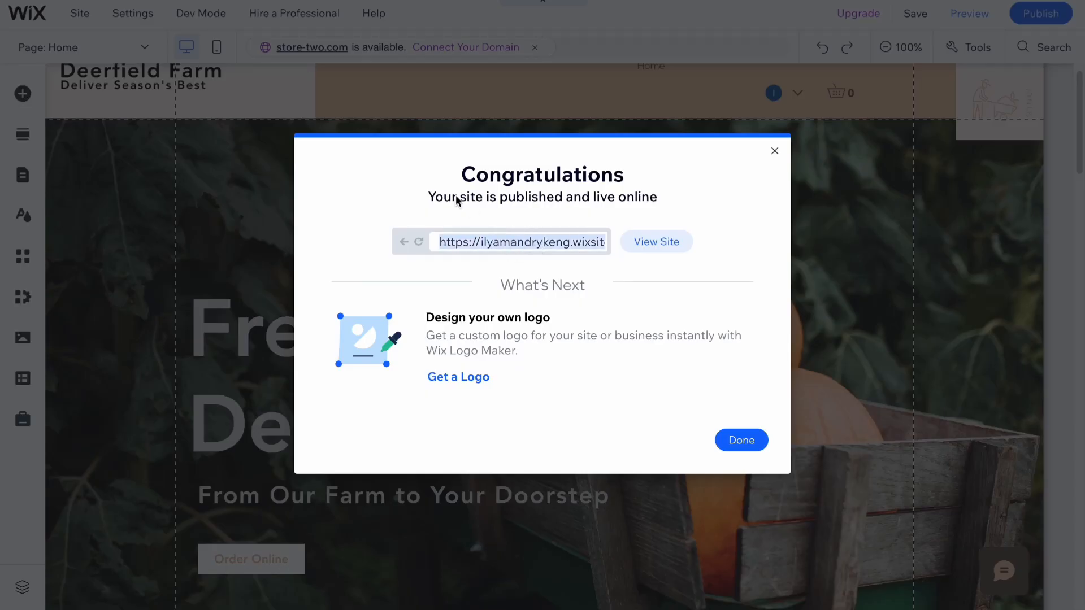
pyautogui.click(741, 439)
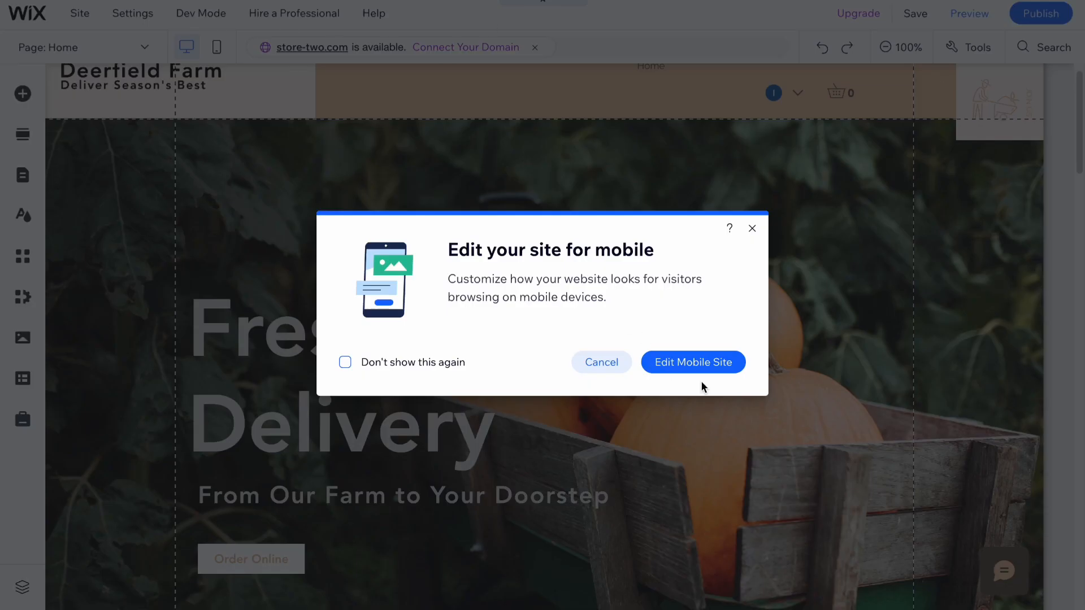
pyautogui.click(752, 231)
# Open the comparison of the Premium upgrade plans.
pyautogui.moveTo(866, 12)
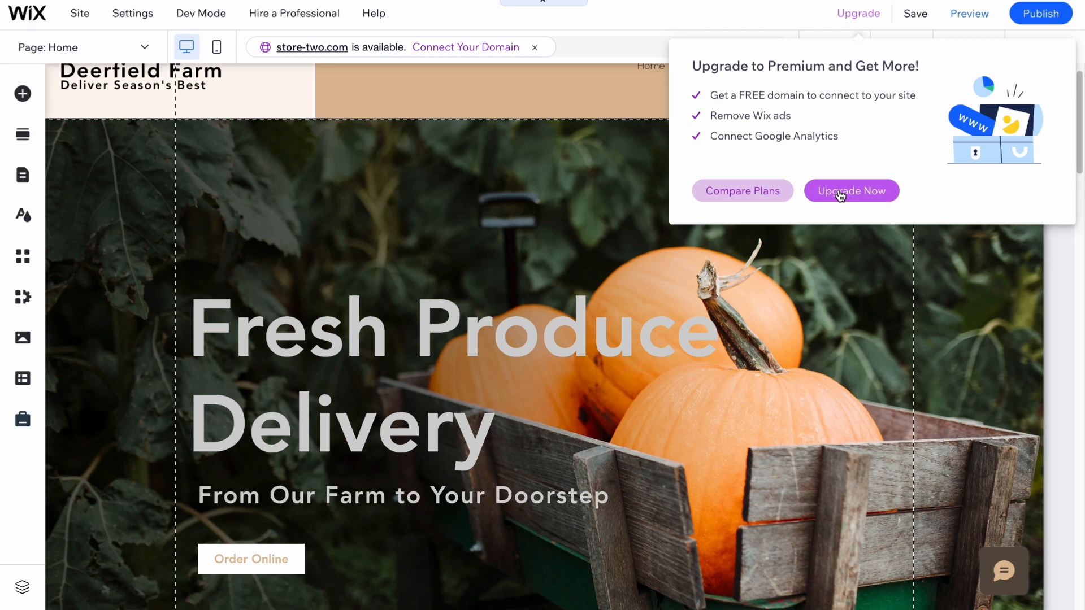
pyautogui.click(743, 195)
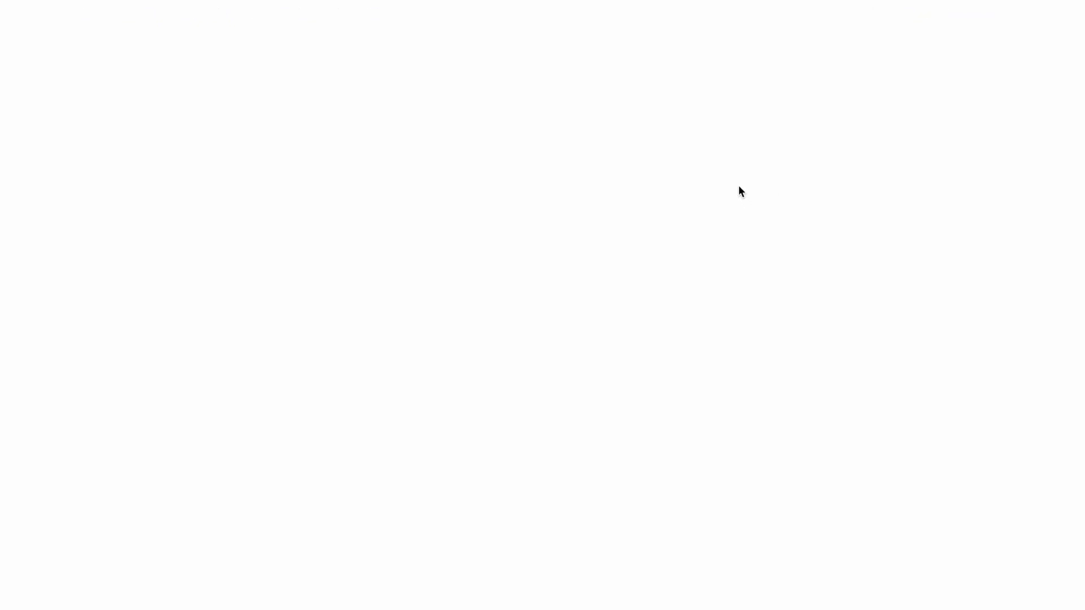